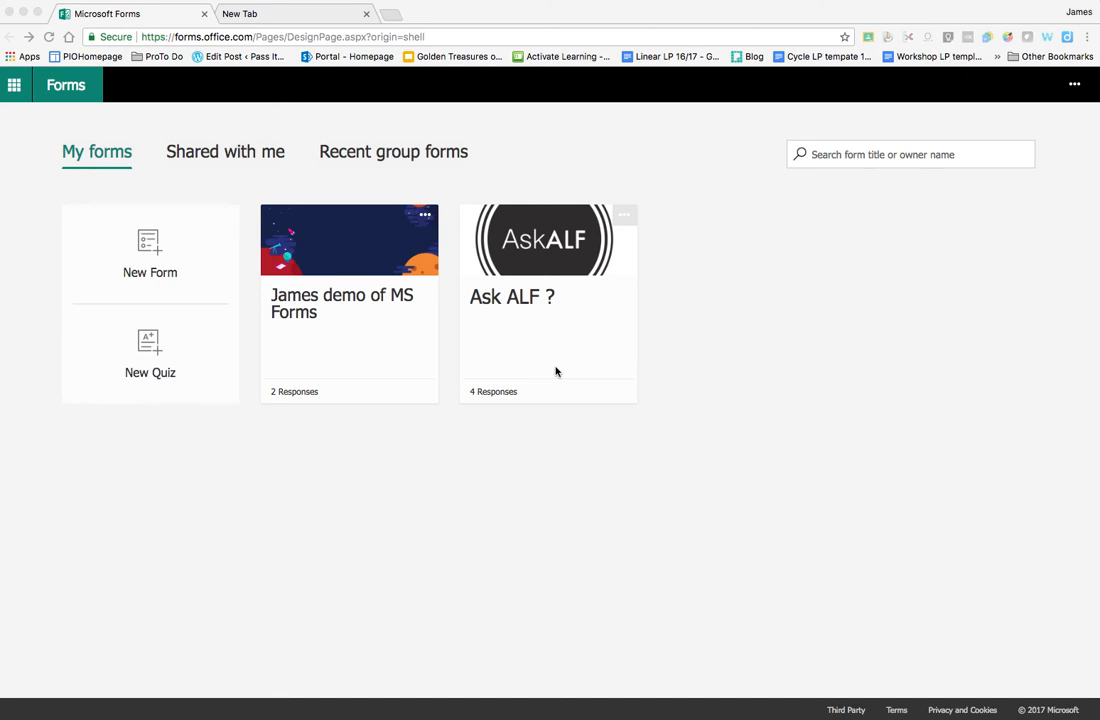
{"action": "left_click", "coordinate": [14, 86]}
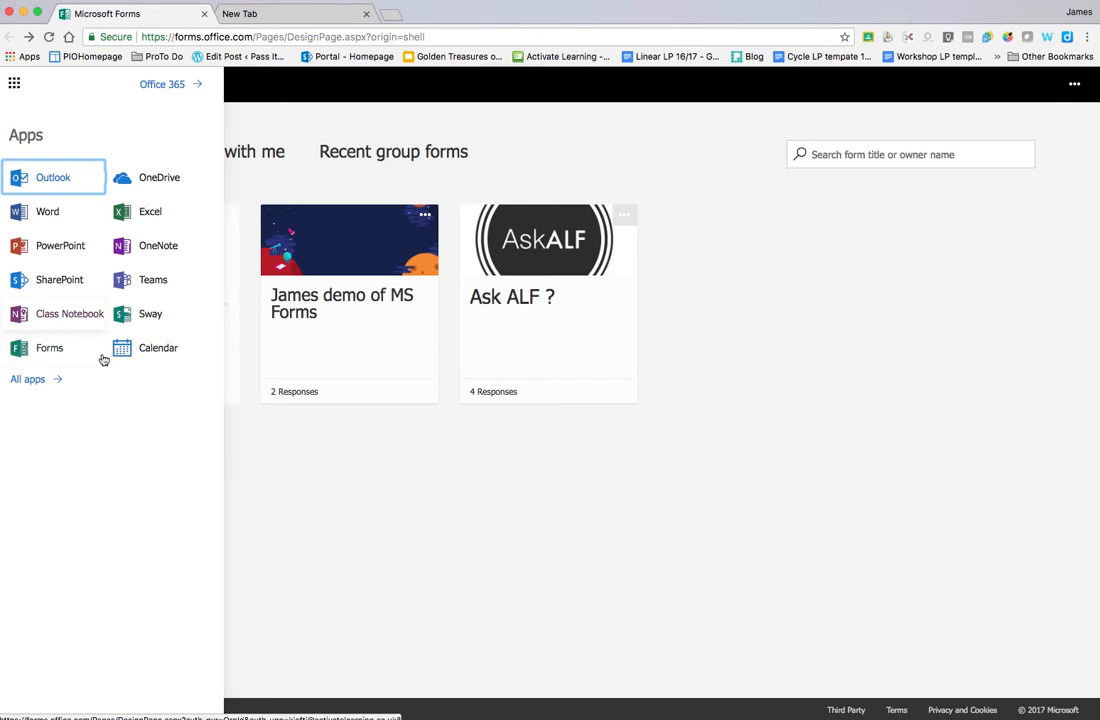
{"action": "left_click", "coordinate": [243, 113]}
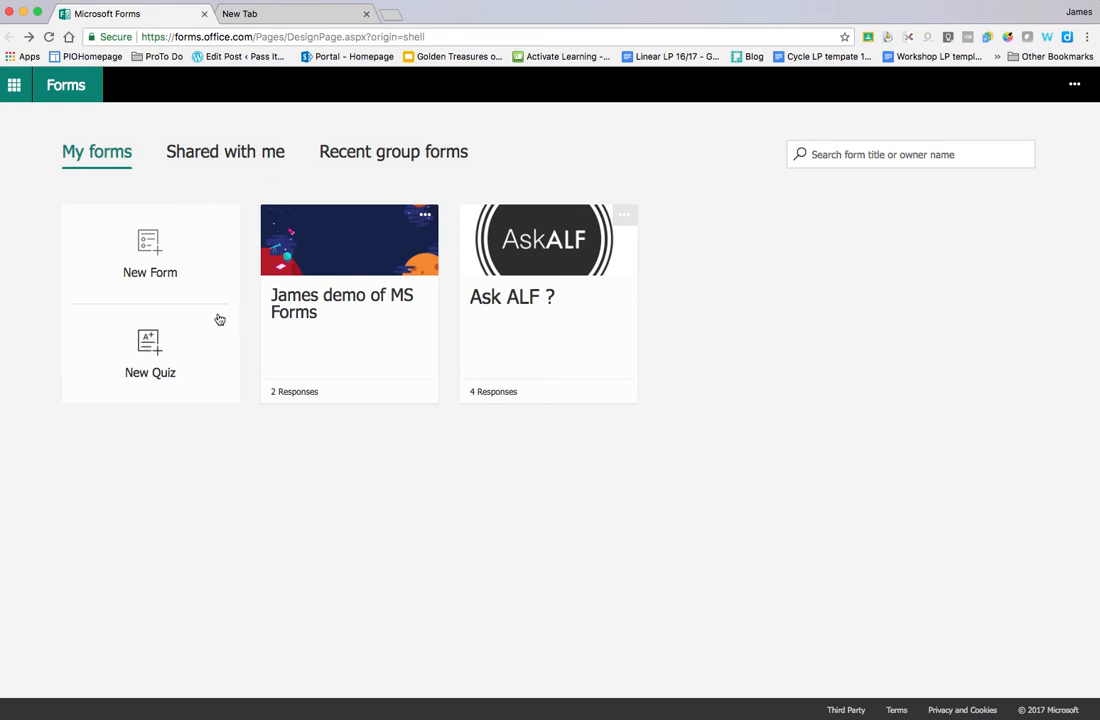
Create a new quiz and title it with the presenter's first name followed by "demo"
{"action": "left_click", "coordinate": [143, 362]}
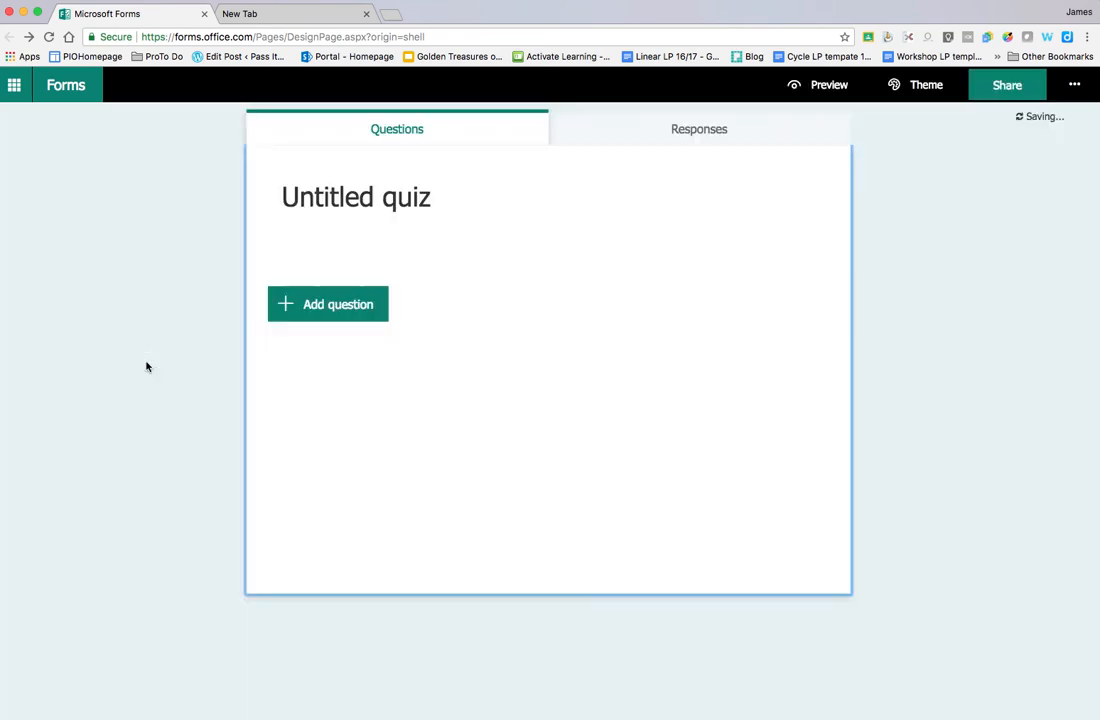
{"action": "left_click", "coordinate": [313, 196]}
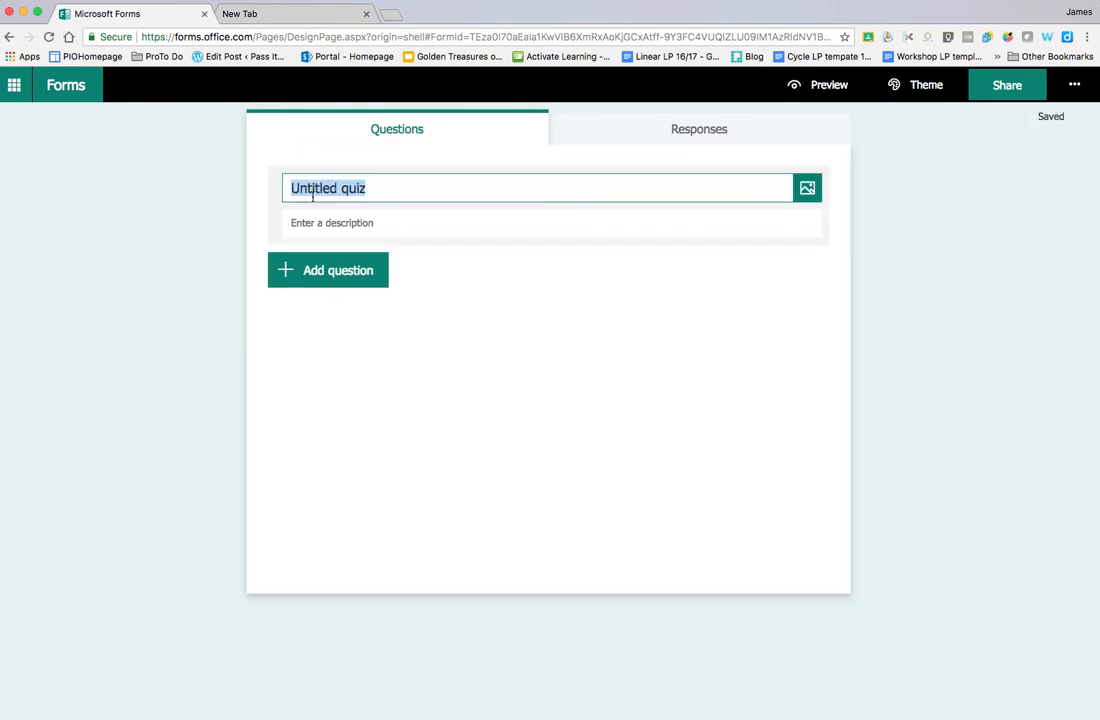
{"action": "type", "text": "James "}
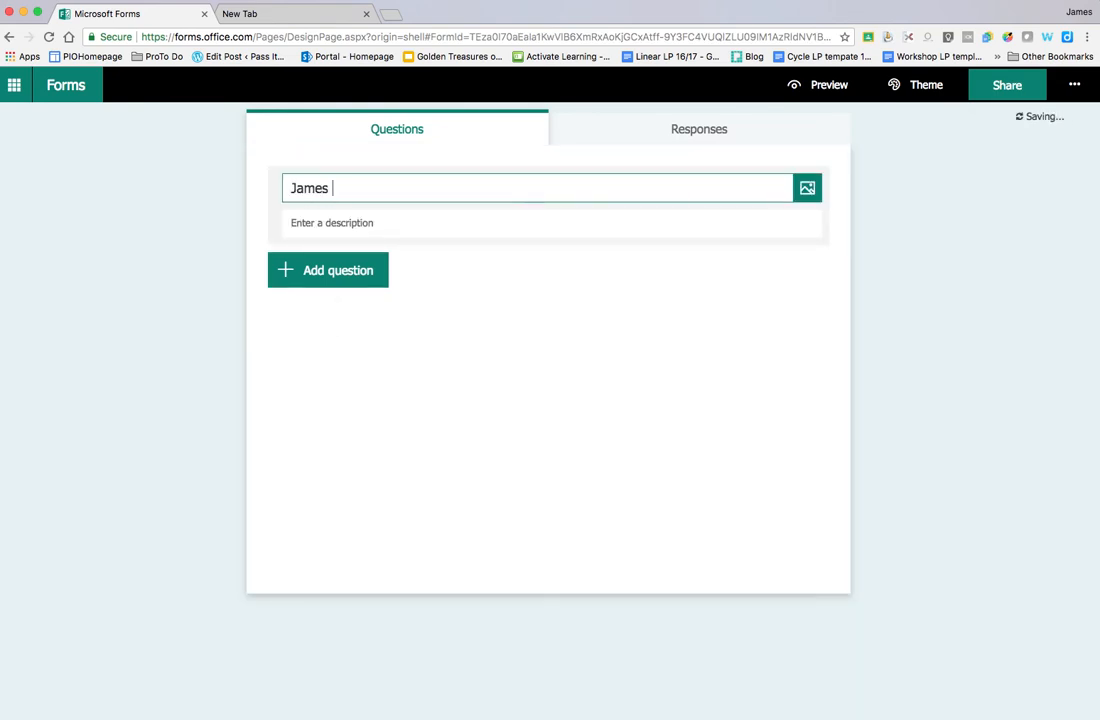
{"action": "type", "text": "demo"}
Enter the quiz description "Answer the questions", correcting the misspelled word
{"action": "left_click", "coordinate": [305, 224]}
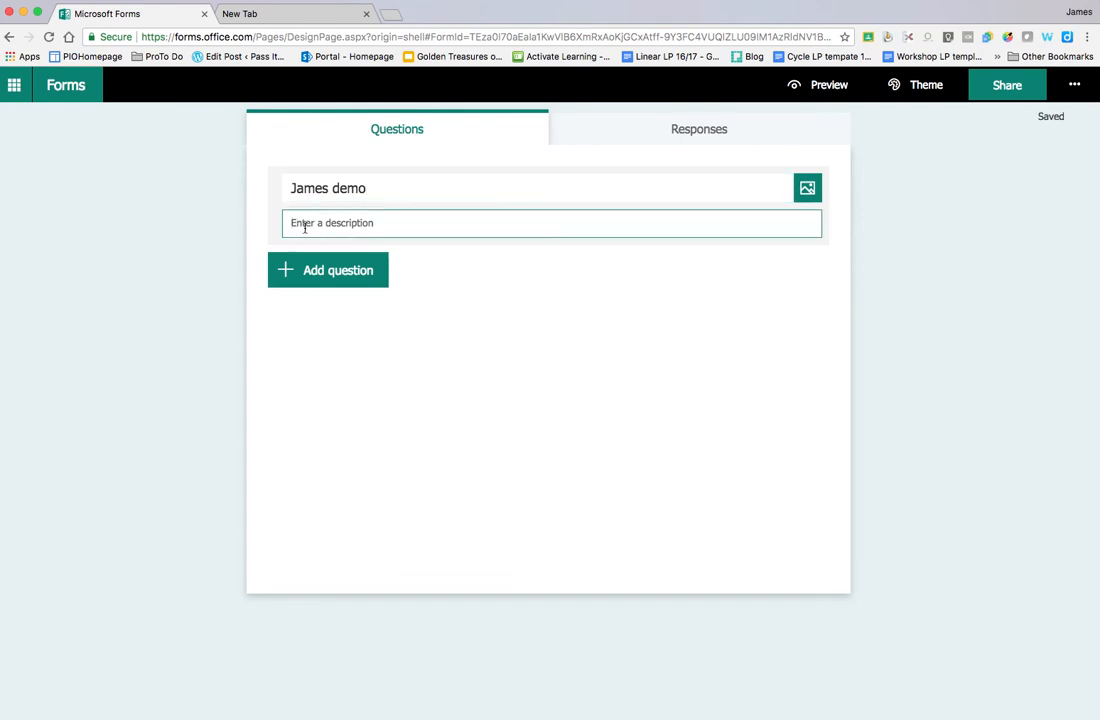
{"action": "type", "text": "Answer the questuions"}
{"action": "right_click", "coordinate": [359, 227]}
{"action": "left_click", "coordinate": [371, 232]}
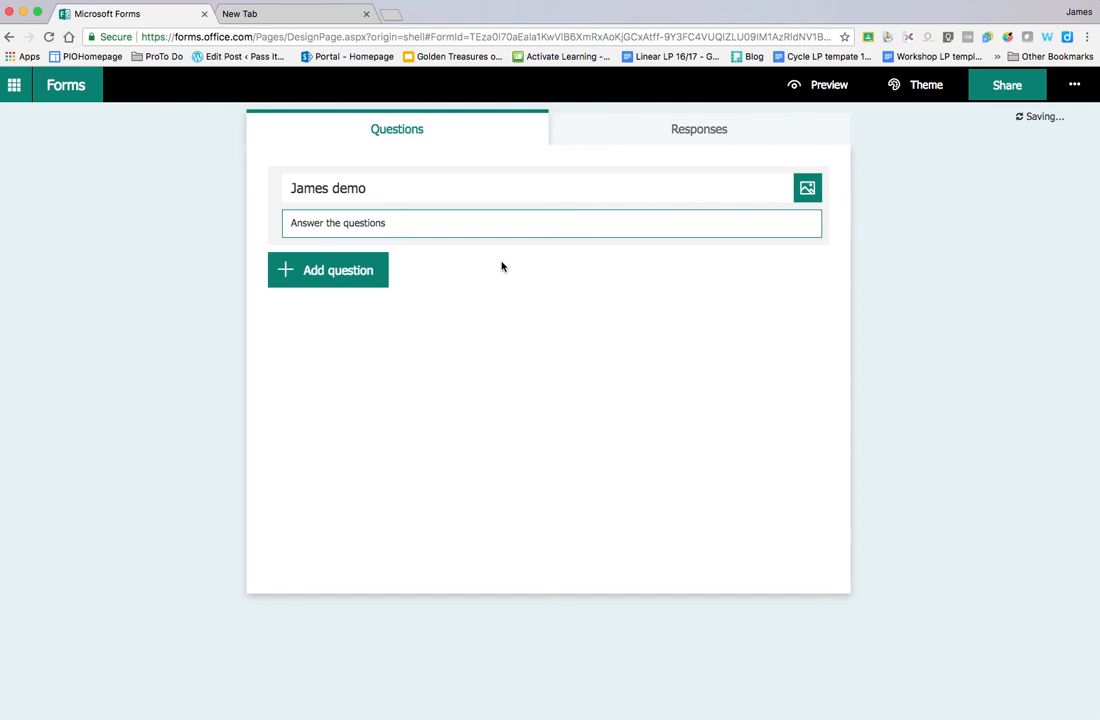
Add a Choice question reading "What colour is the front number plate in the uk ?"
{"action": "left_click", "coordinate": [356, 276]}
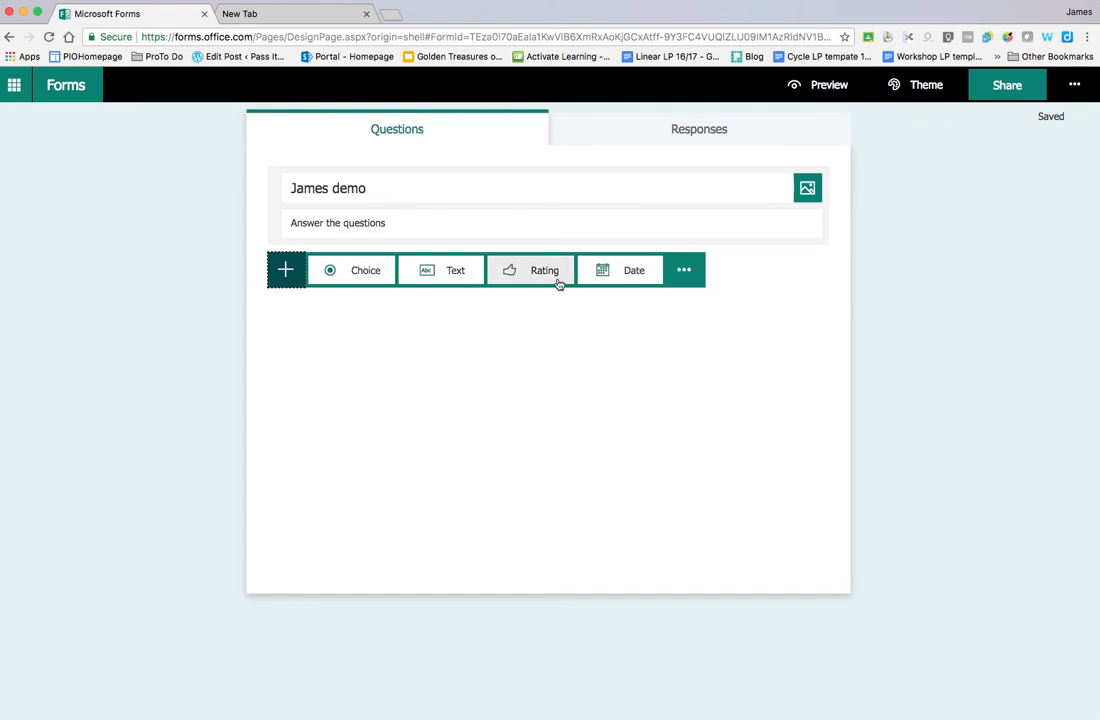
{"action": "left_click", "coordinate": [690, 273]}
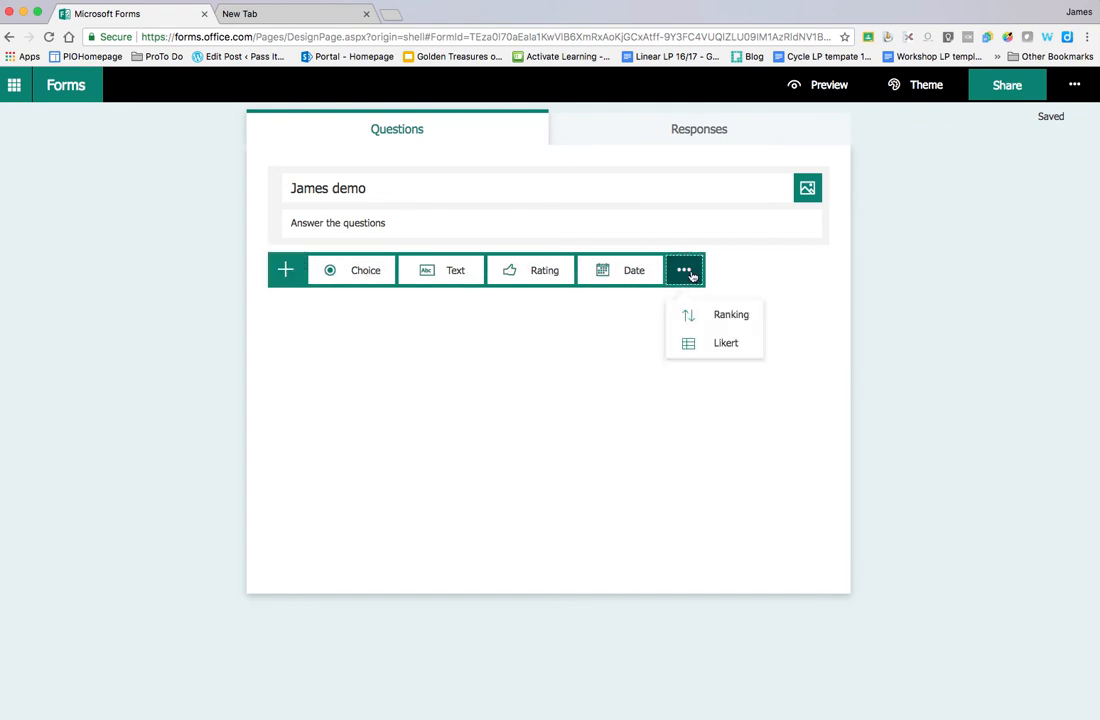
{"action": "left_click", "coordinate": [363, 276]}
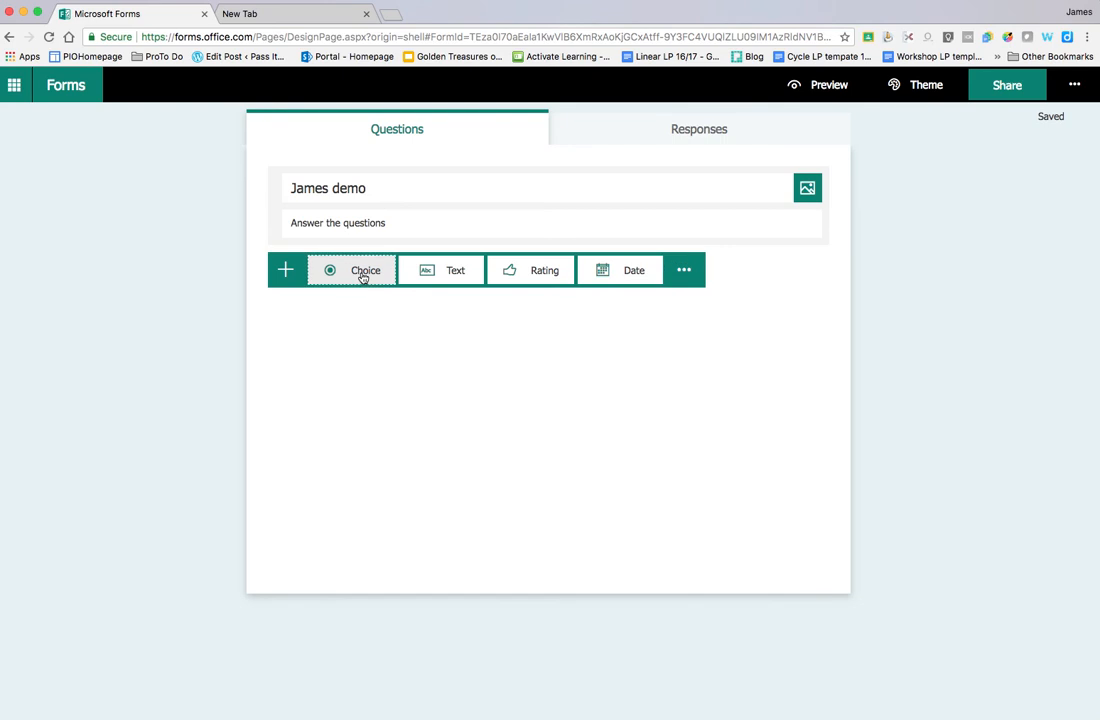
{"action": "key", "text": "Right"}
{"action": "left_click_drag", "start_coordinate": [356, 351], "coordinate": [297, 350]}
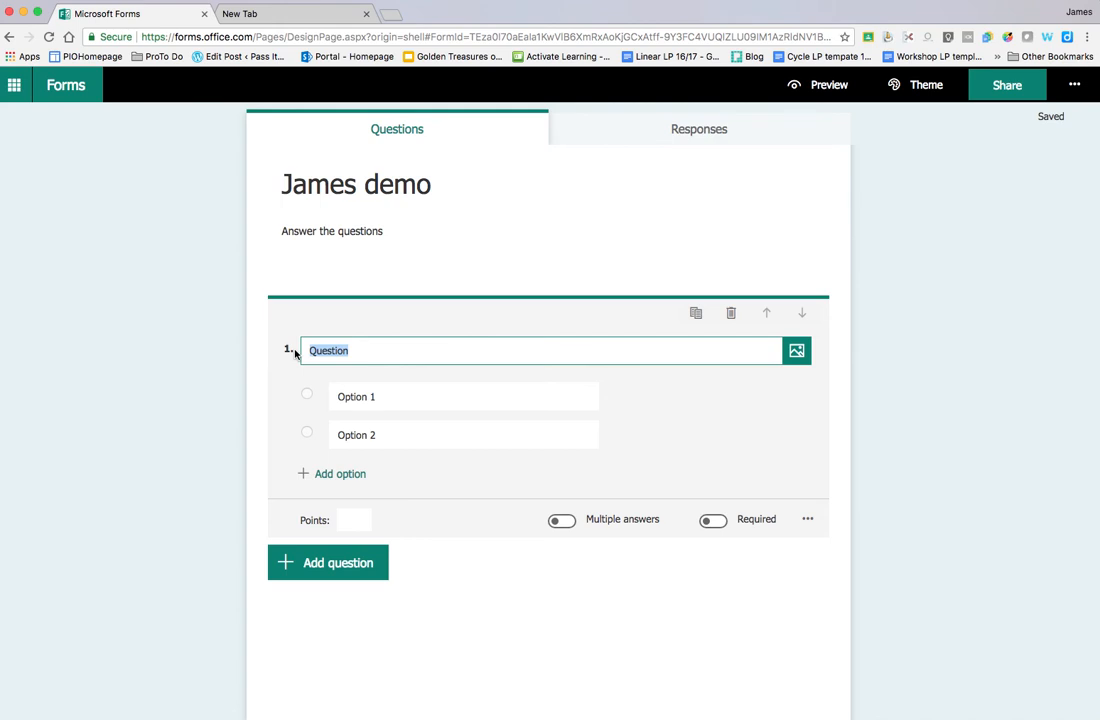
{"action": "type", "text": "What colour is the fro"}
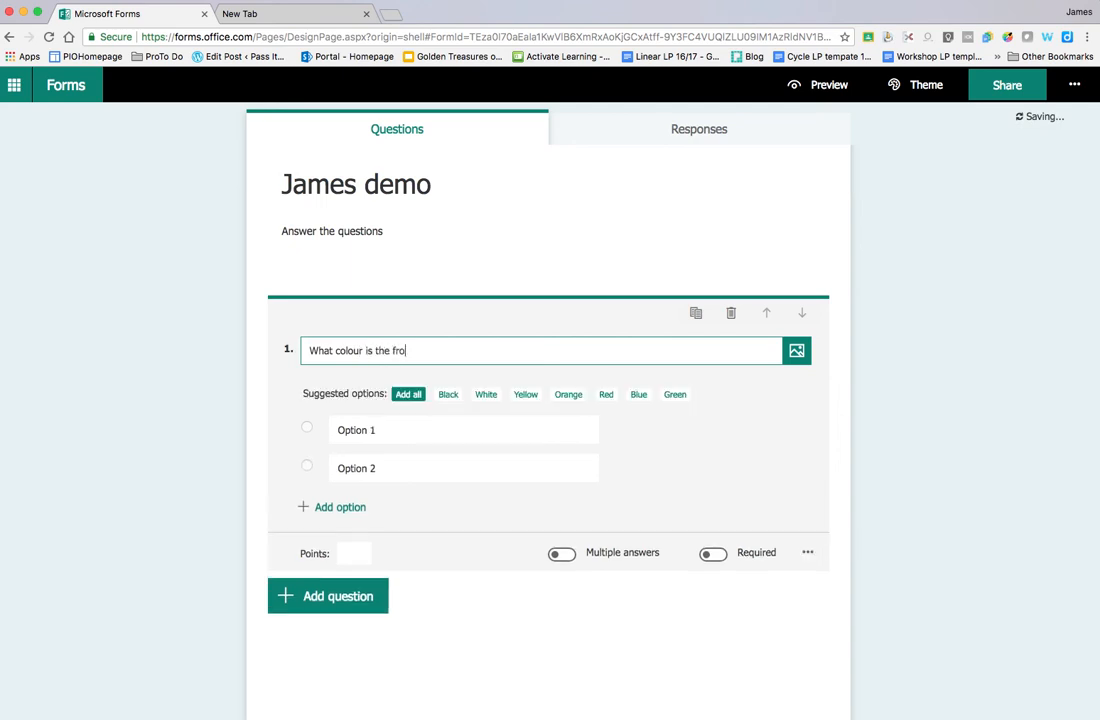
{"action": "type", "text": "nt number plate  in the uk"}
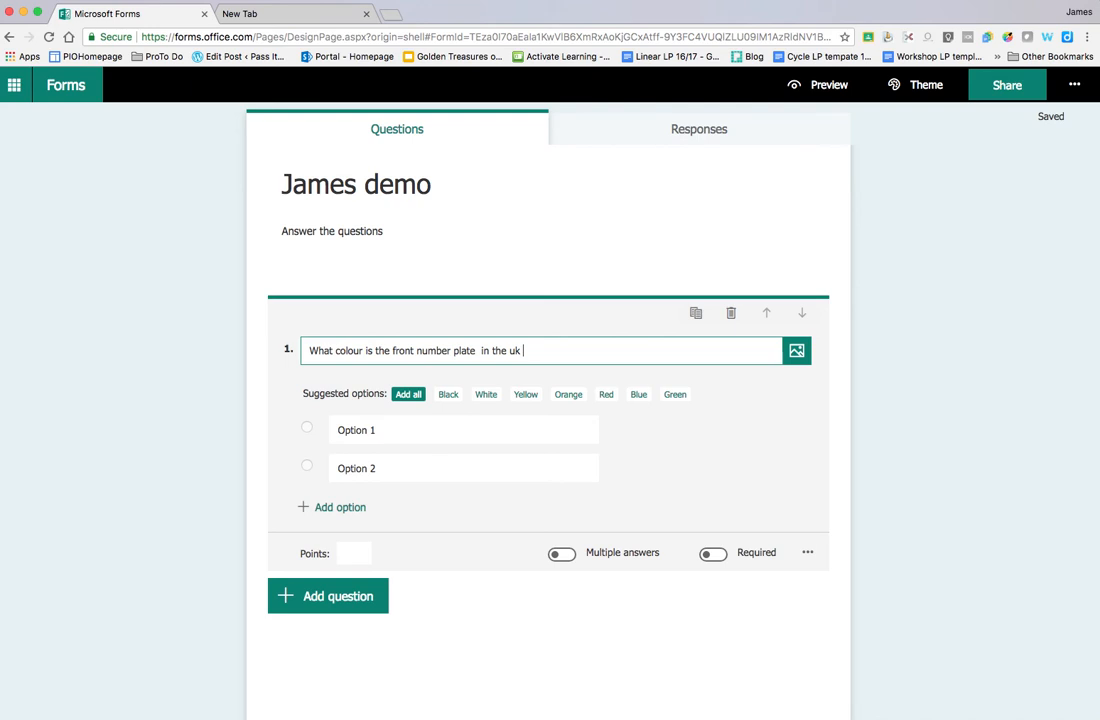
{"action": "type", "text": "?"}
Add all suggested colour options to the question and delete Green, Blue and Red
{"action": "left_click", "coordinate": [408, 395]}
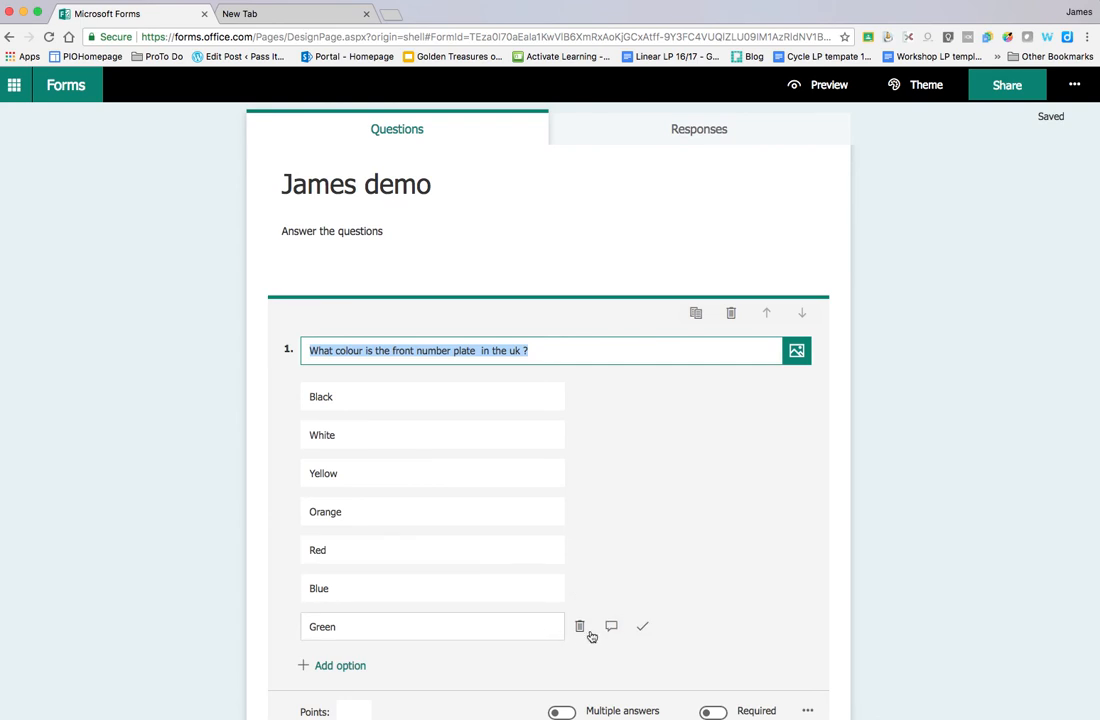
{"action": "left_click", "coordinate": [580, 628]}
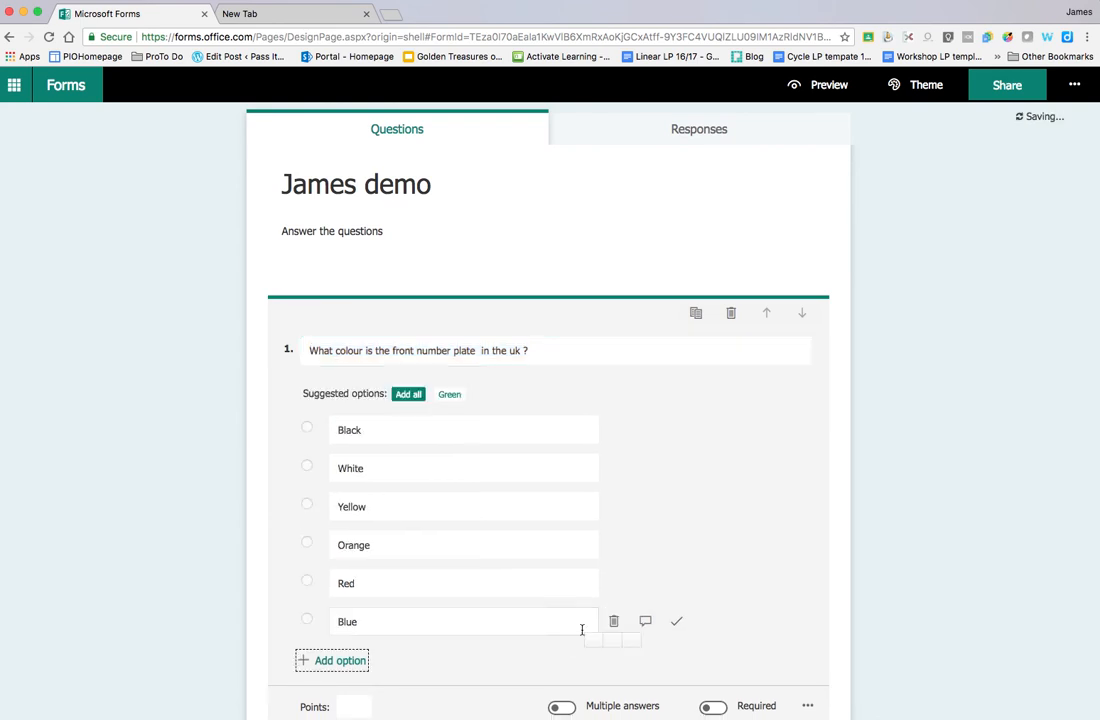
{"action": "left_click", "coordinate": [613, 624]}
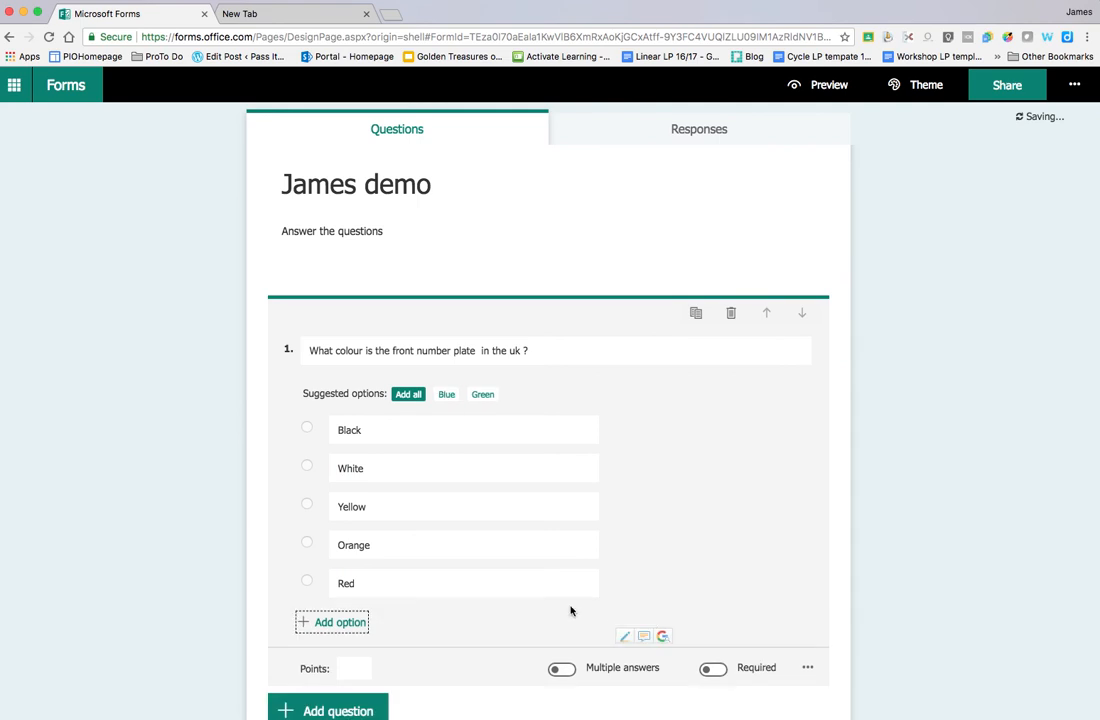
{"action": "left_click", "coordinate": [613, 584]}
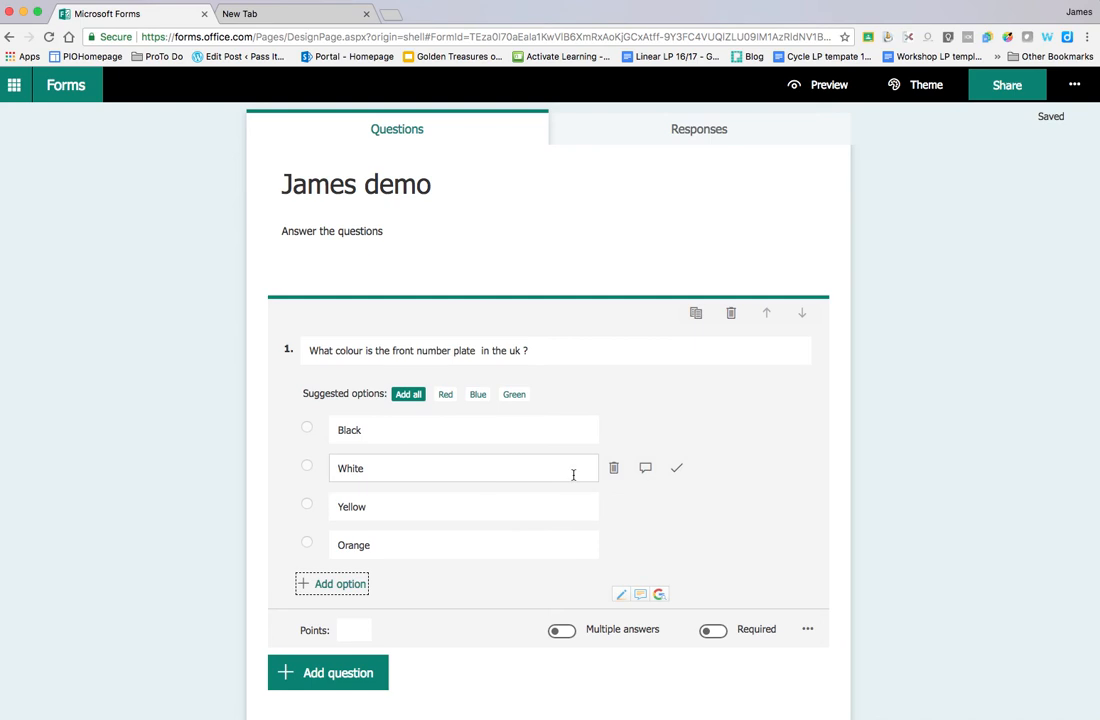
Mark White as the correct answer and give it the respondent message "Well done the is the correct answer"
{"action": "left_click", "coordinate": [677, 469]}
{"action": "left_click", "coordinate": [645, 470]}
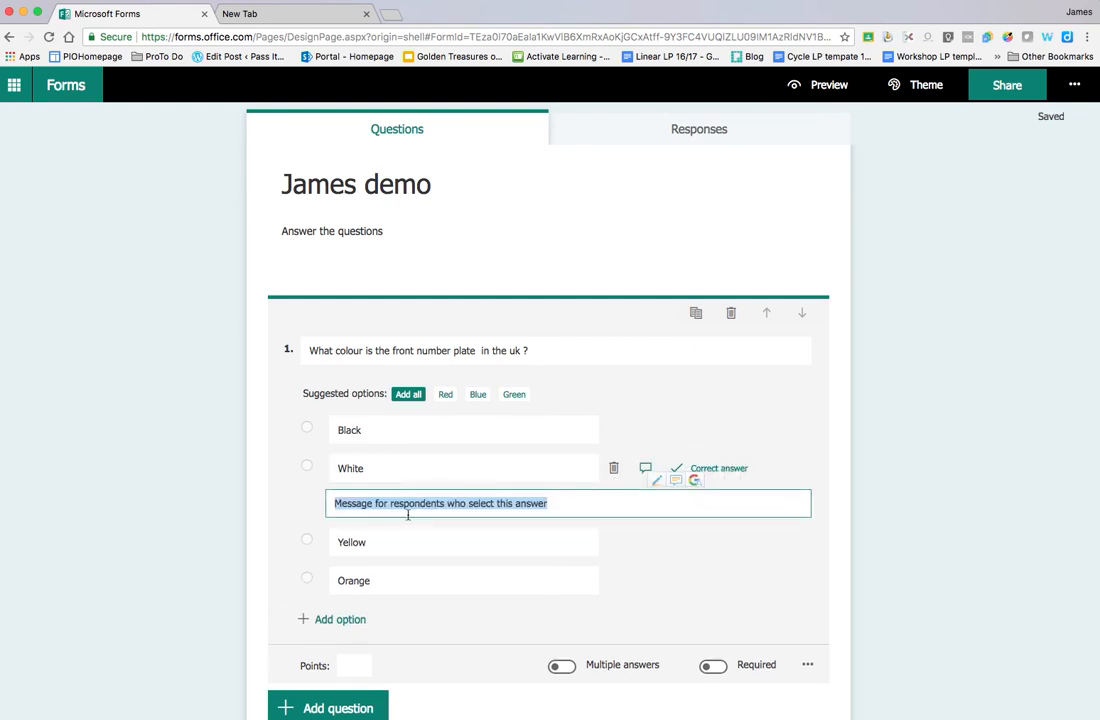
{"action": "type", "text": "We"}
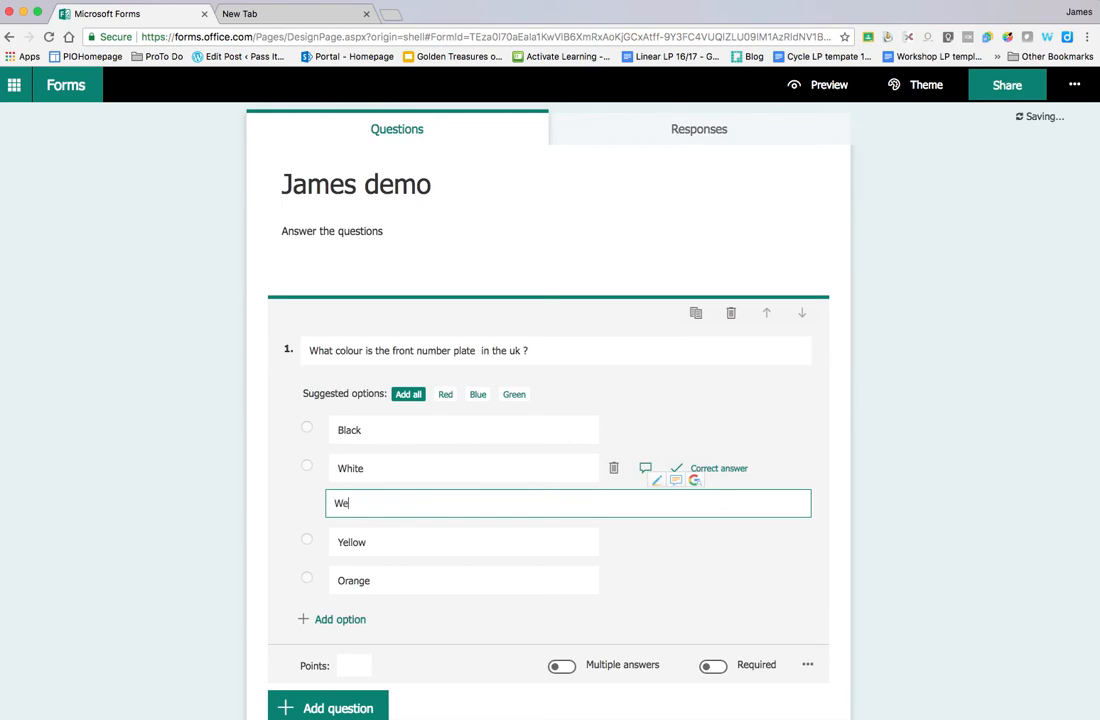
{"action": "type", "text": "ll done the is the correct ans"}
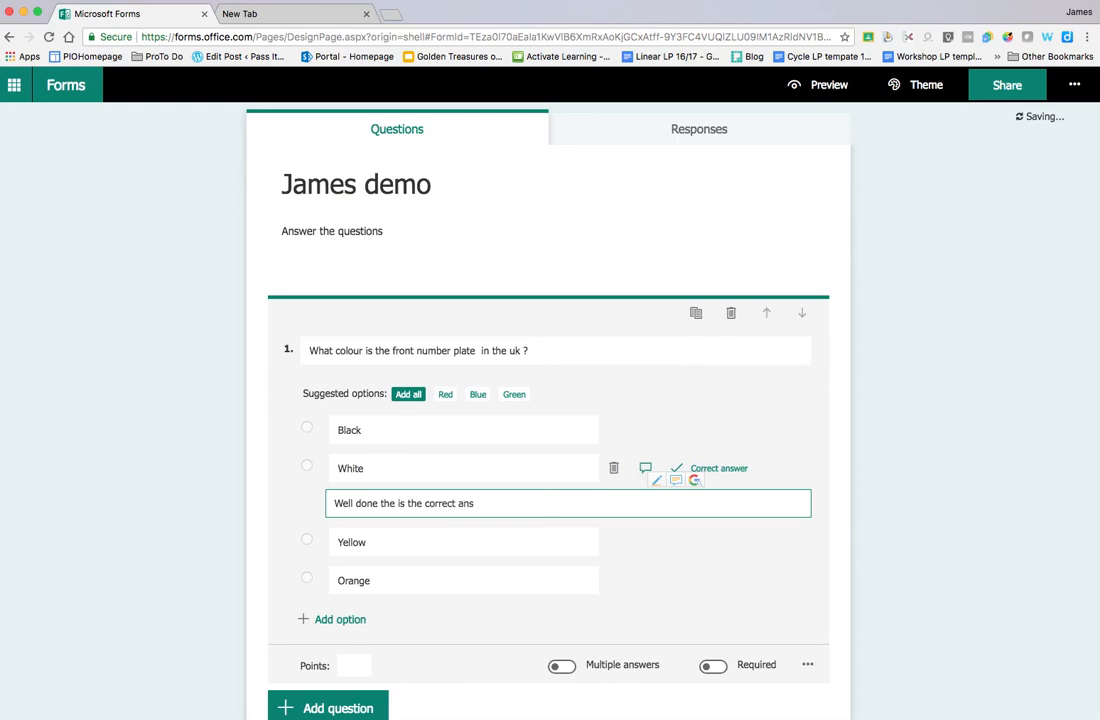
{"action": "type", "text": "wer"}
{"action": "key", "text": "Return"}
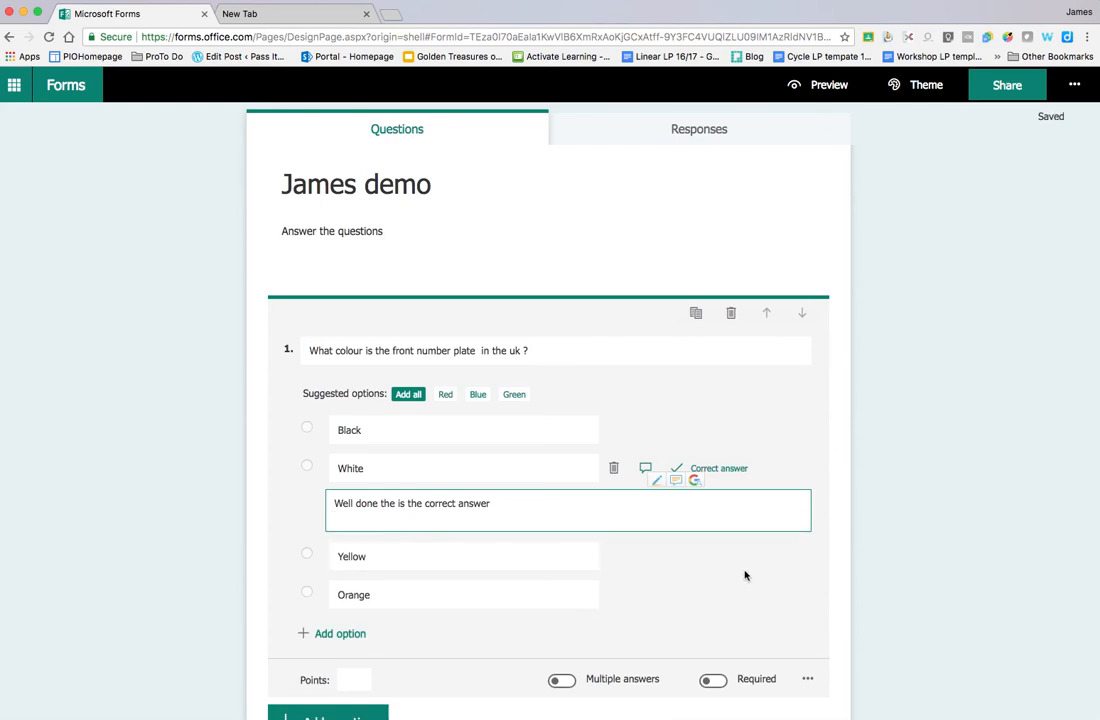
{"action": "left_click", "coordinate": [720, 573]}
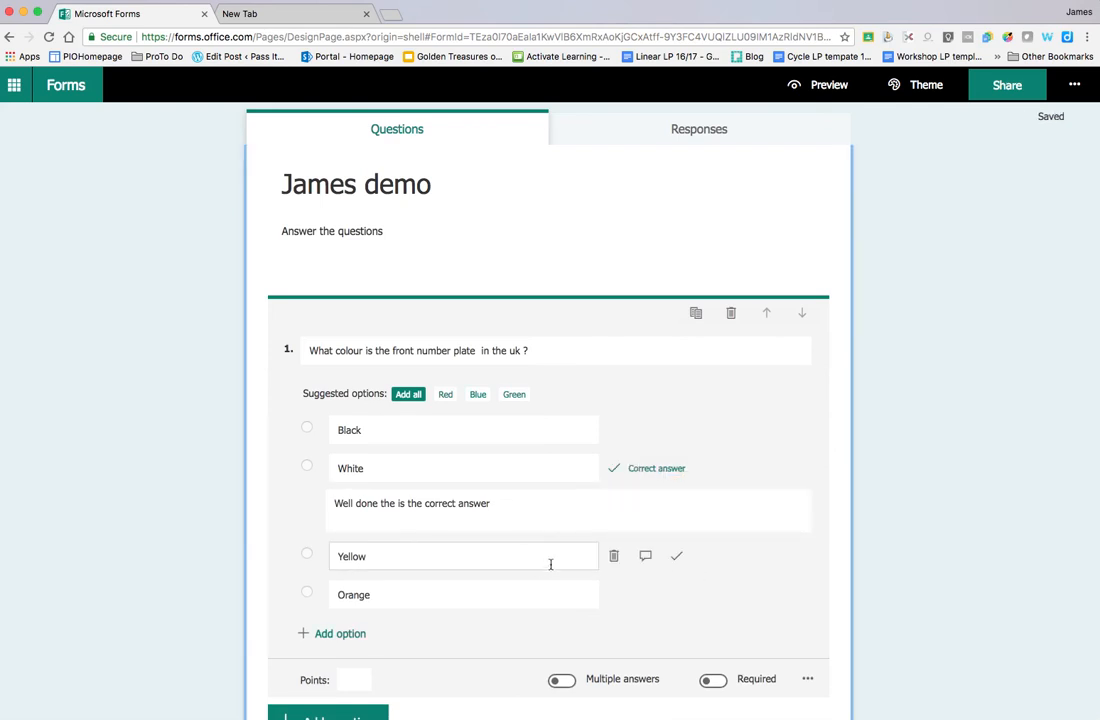
Add the respondent message "Sorry that is not the right answer" to the Yellow option
{"action": "left_click", "coordinate": [645, 556]}
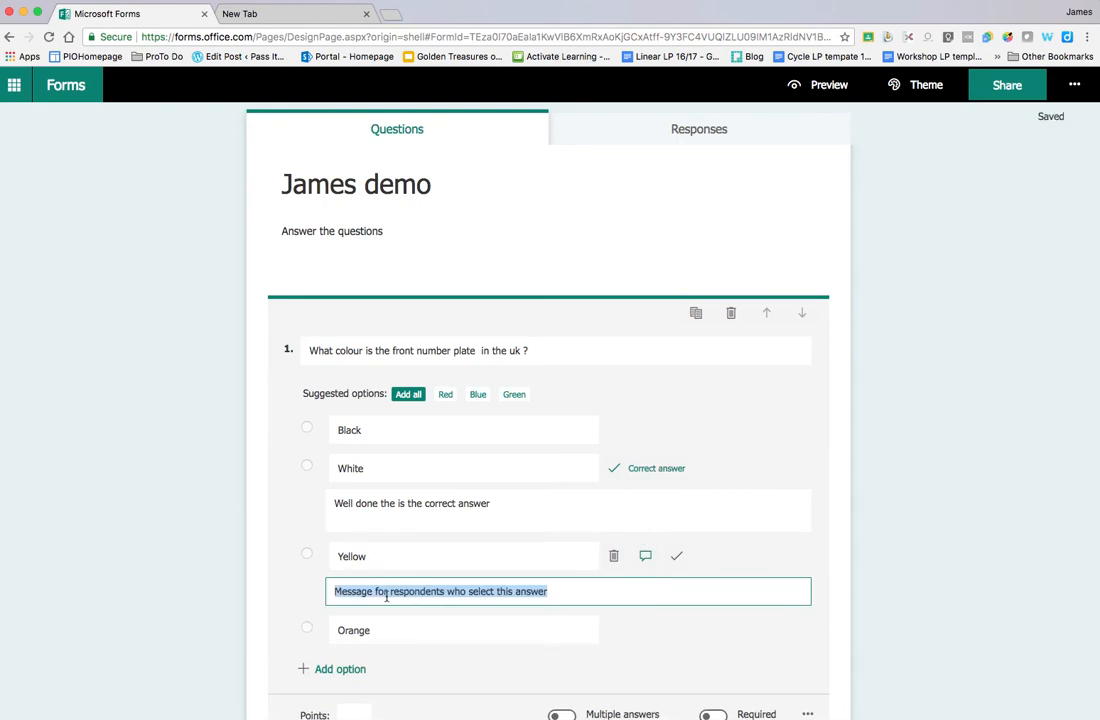
{"action": "type", "text": "S"}
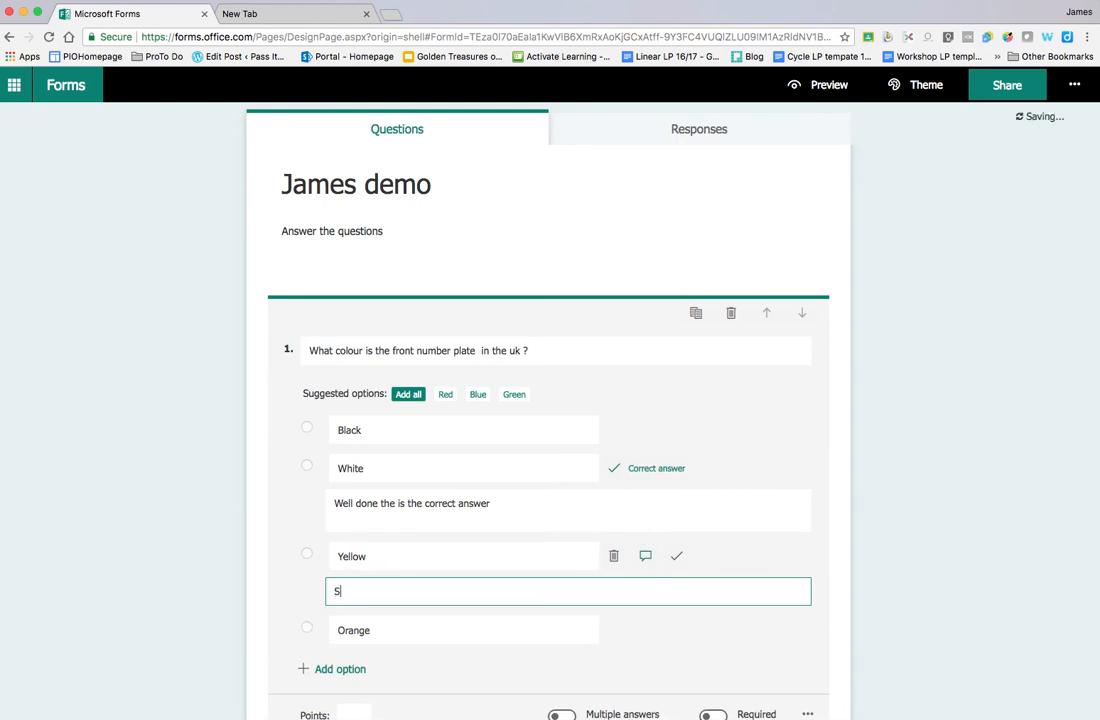
{"action": "type", "text": "orry that is not the right answe"}
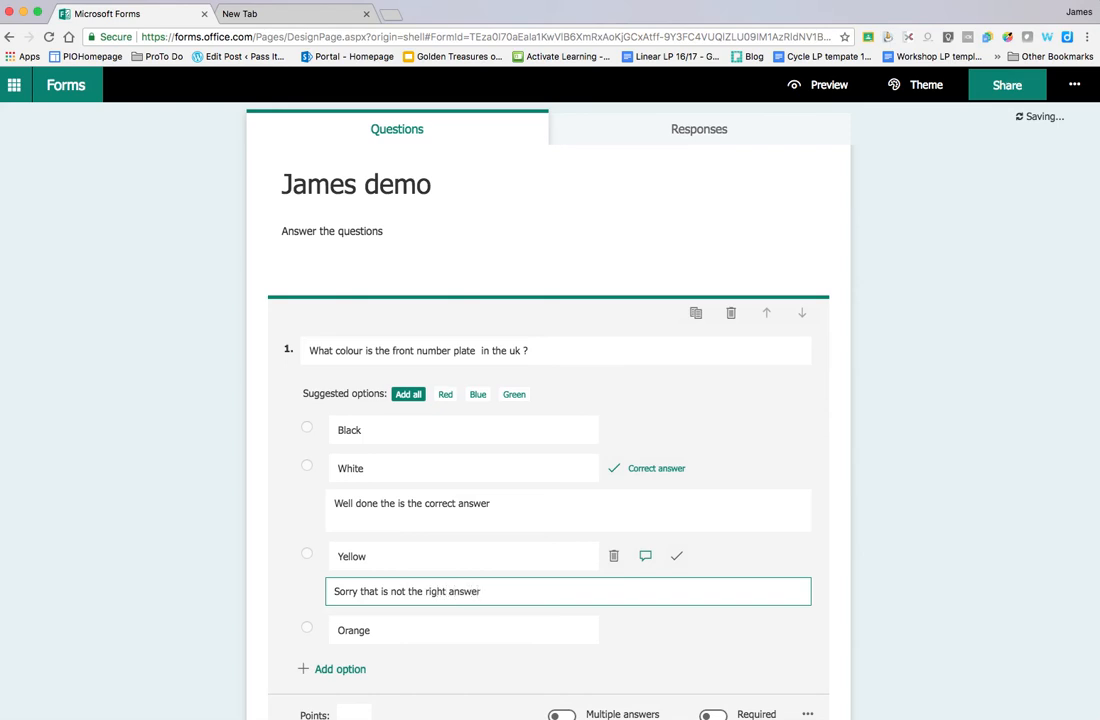
{"action": "type", "text": "r"}
{"action": "key", "text": "Return"}
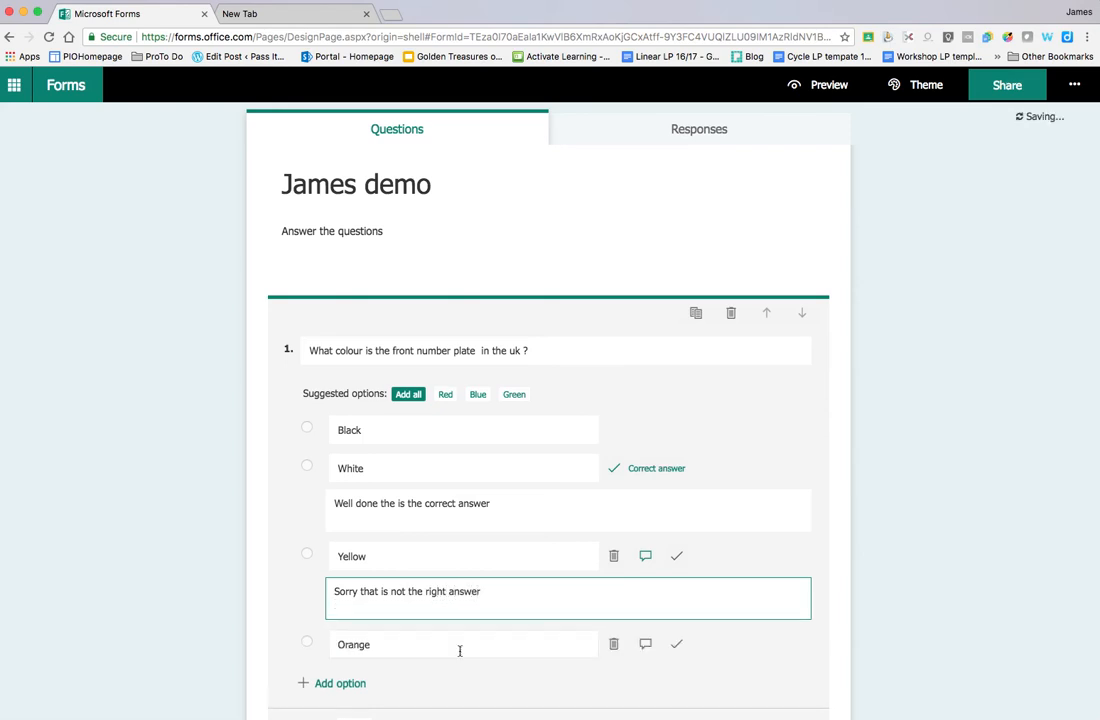
{"action": "left_click", "coordinate": [756, 651]}
Copy the Yellow option's message "Sorry that is not the right answer" to the Orange and Black options
{"action": "left_click_drag", "start_coordinate": [335, 591], "coordinate": [486, 592]}
{"action": "key", "text": "super+c"}
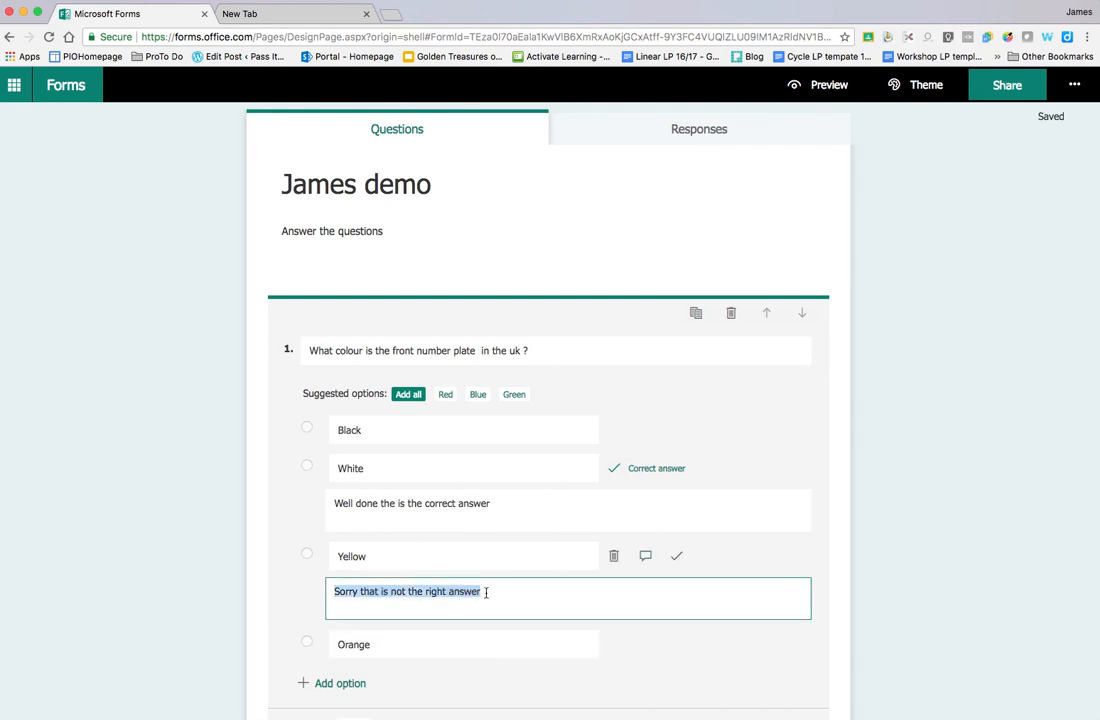
{"action": "scroll", "coordinate": [467, 634], "scroll_direction": "down", "scroll_amount": 2}
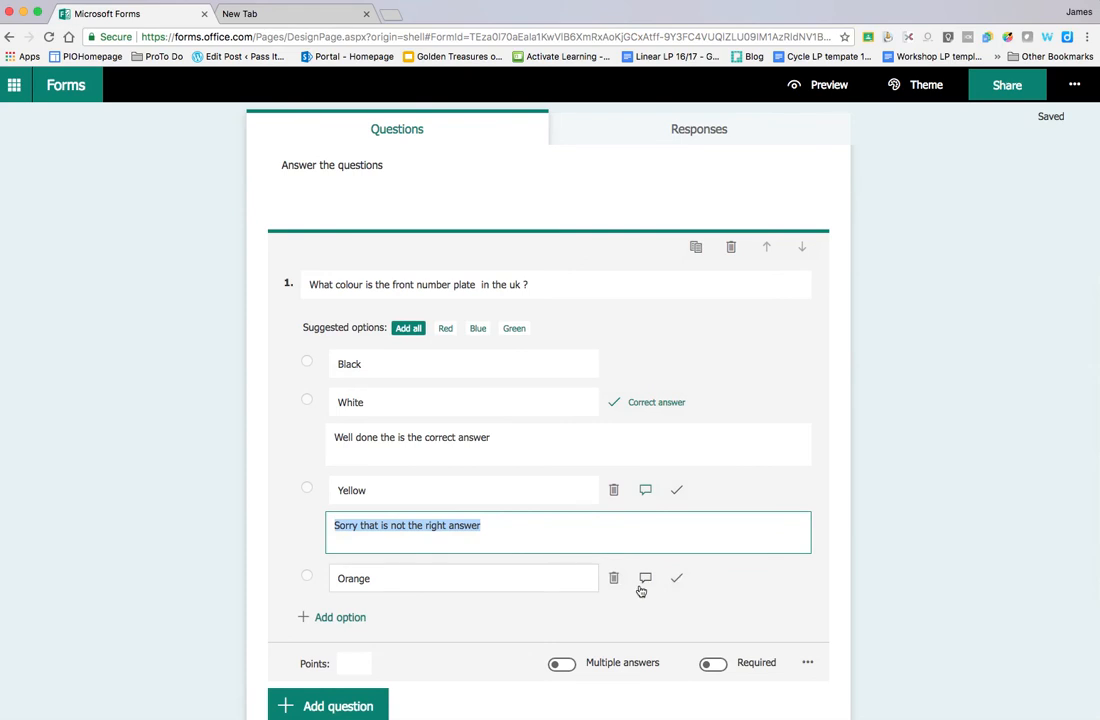
{"action": "left_click", "coordinate": [645, 580]}
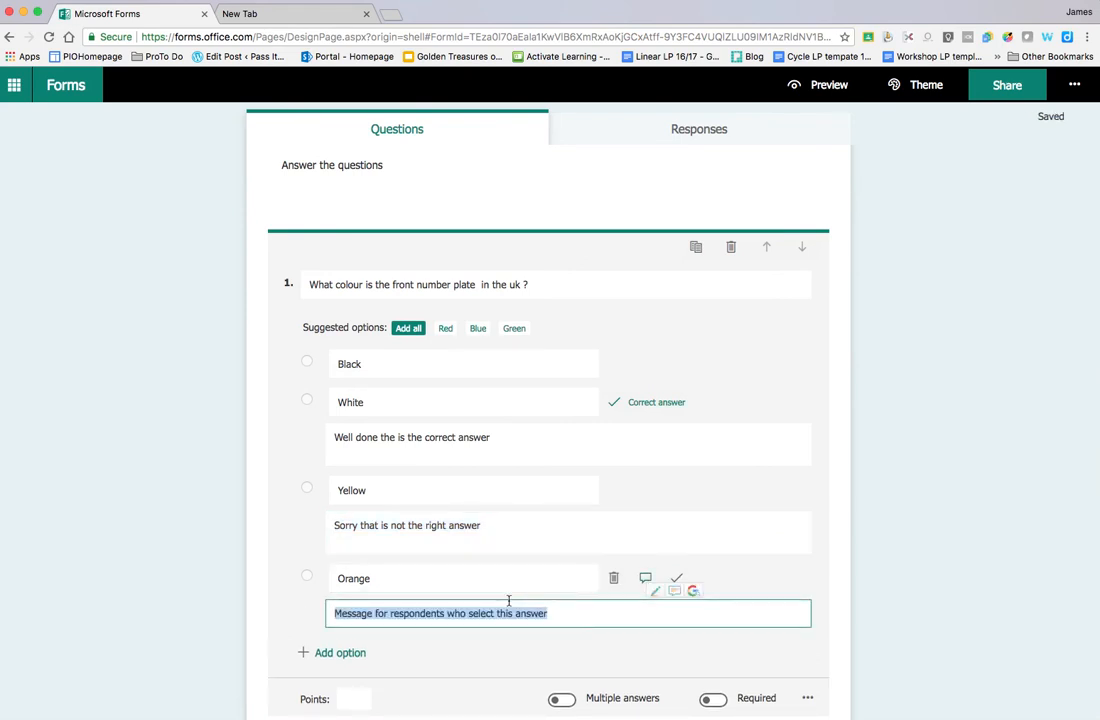
{"action": "key", "text": "super+v"}
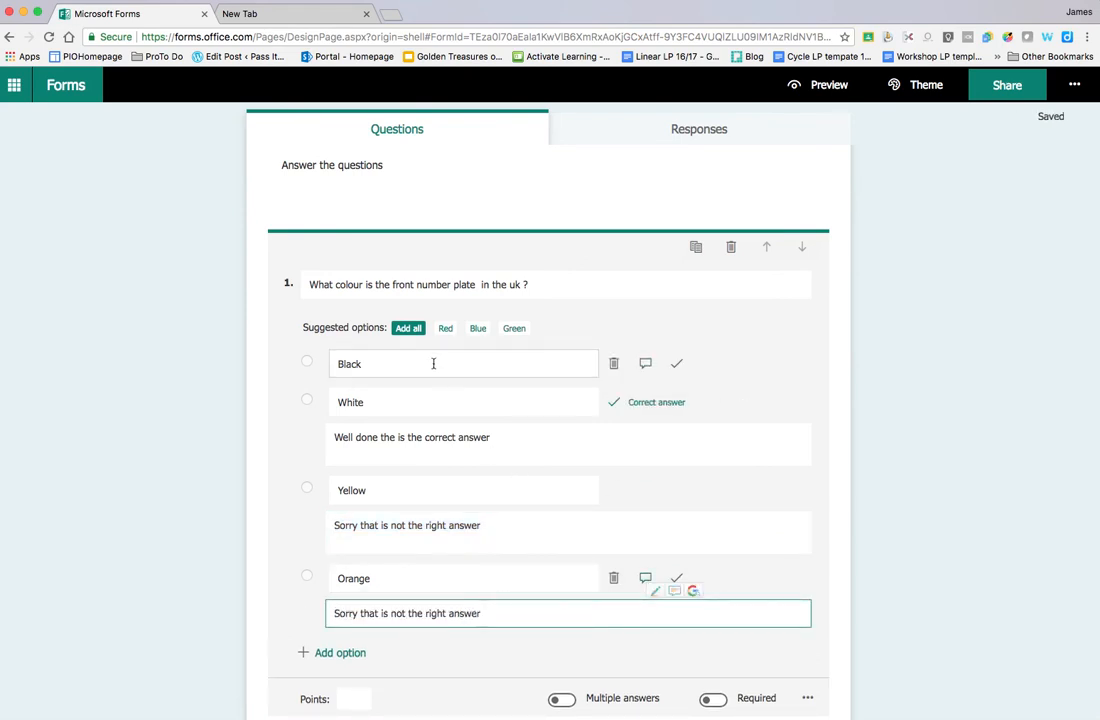
{"action": "double_click", "coordinate": [433, 363]}
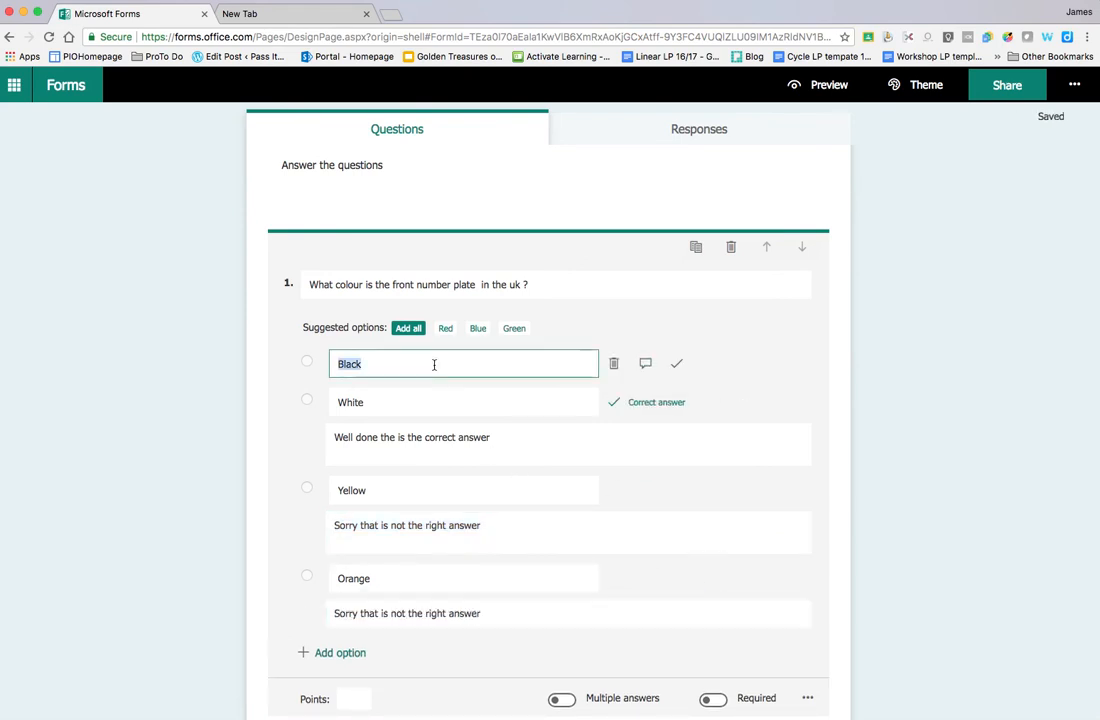
{"action": "left_click", "coordinate": [647, 367]}
{"action": "key", "text": "super+v"}
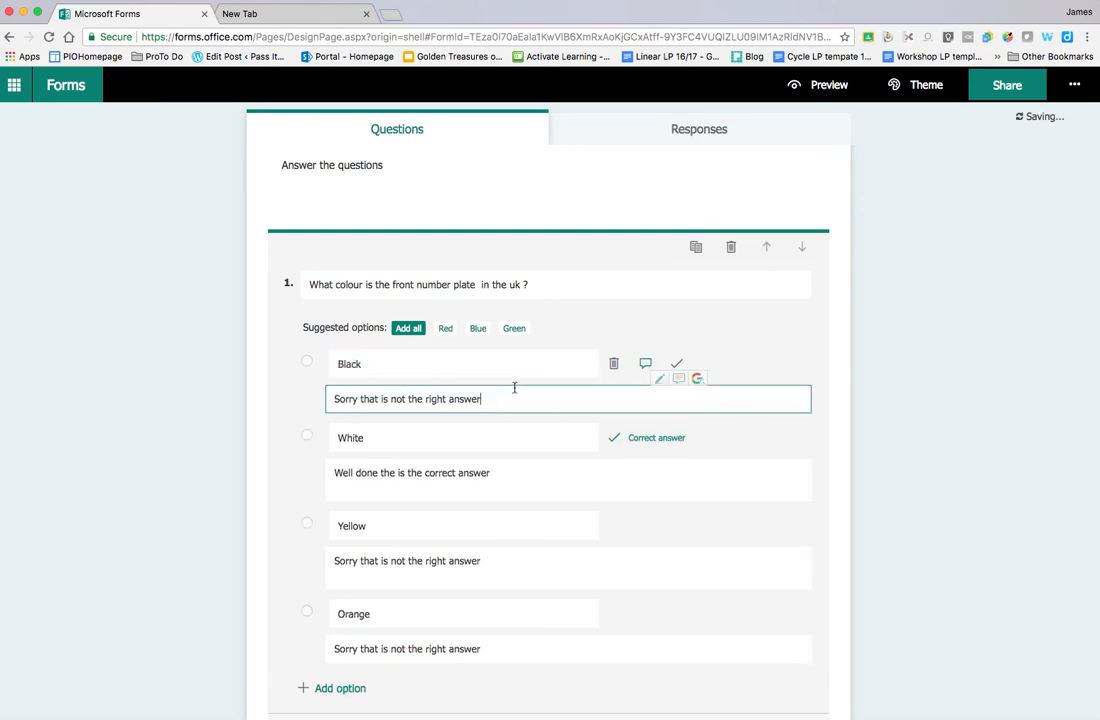
Make the number plate question required and show its additional settings
{"action": "scroll", "coordinate": [543, 494], "scroll_direction": "down", "scroll_amount": 4}
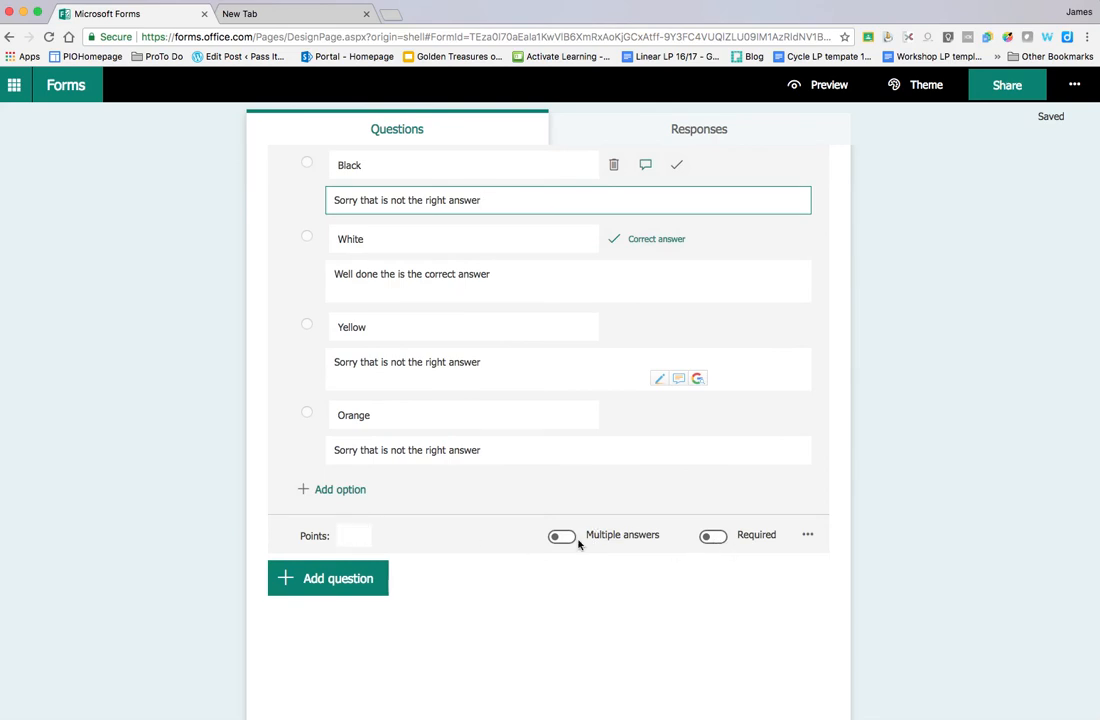
{"action": "left_click", "coordinate": [713, 538]}
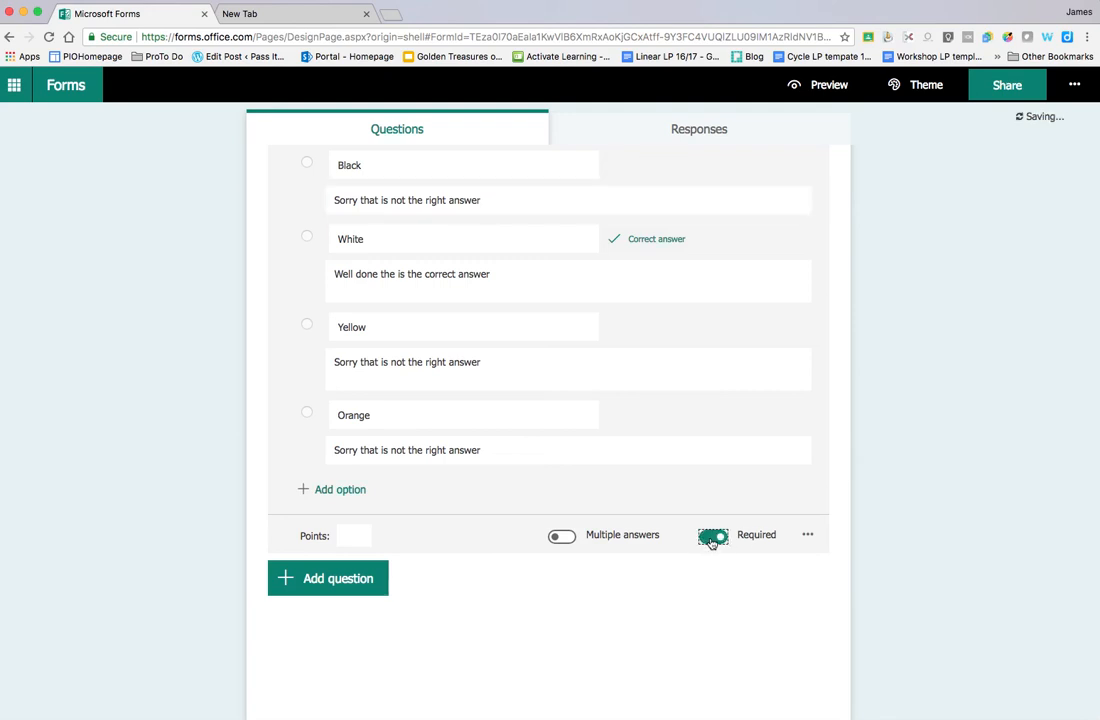
{"action": "left_click", "coordinate": [808, 537]}
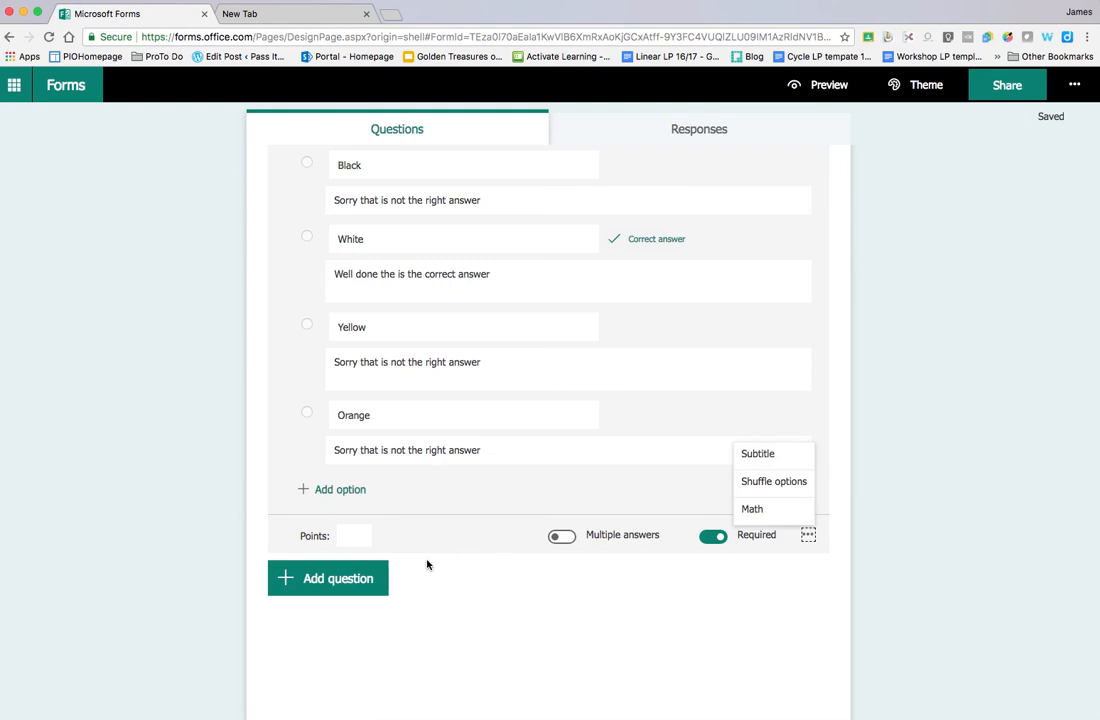
Add a rating question titled "How do you rate Internet explorer" and show its additional settings
{"action": "left_click", "coordinate": [331, 585]}
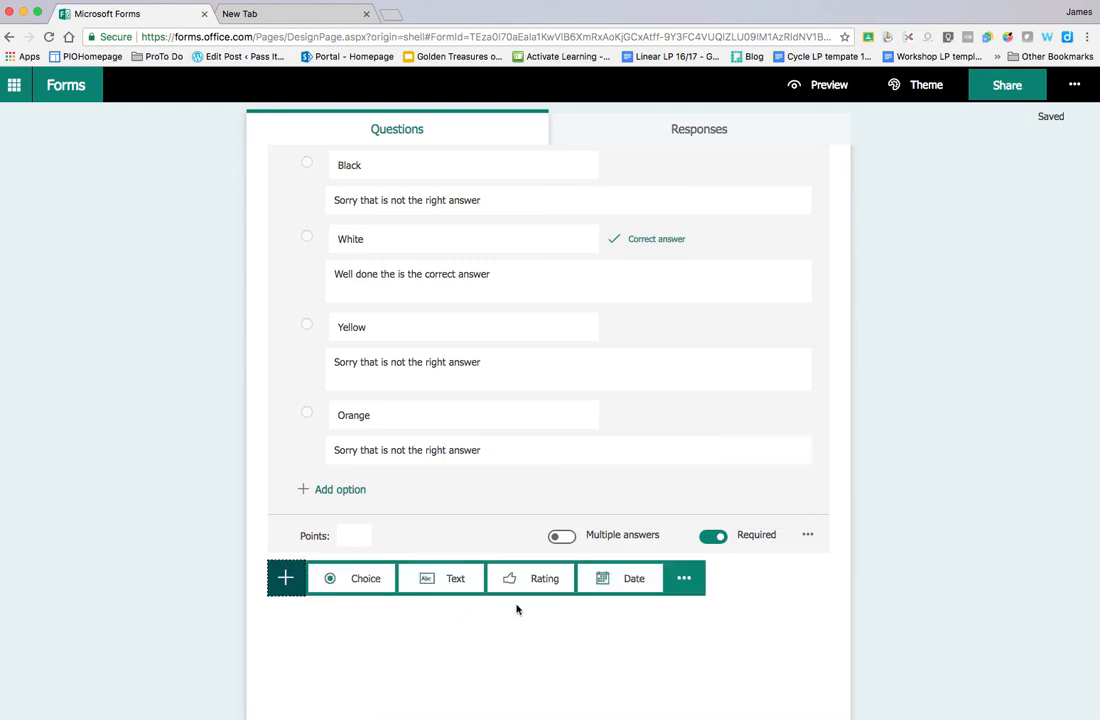
{"action": "left_click", "coordinate": [535, 579]}
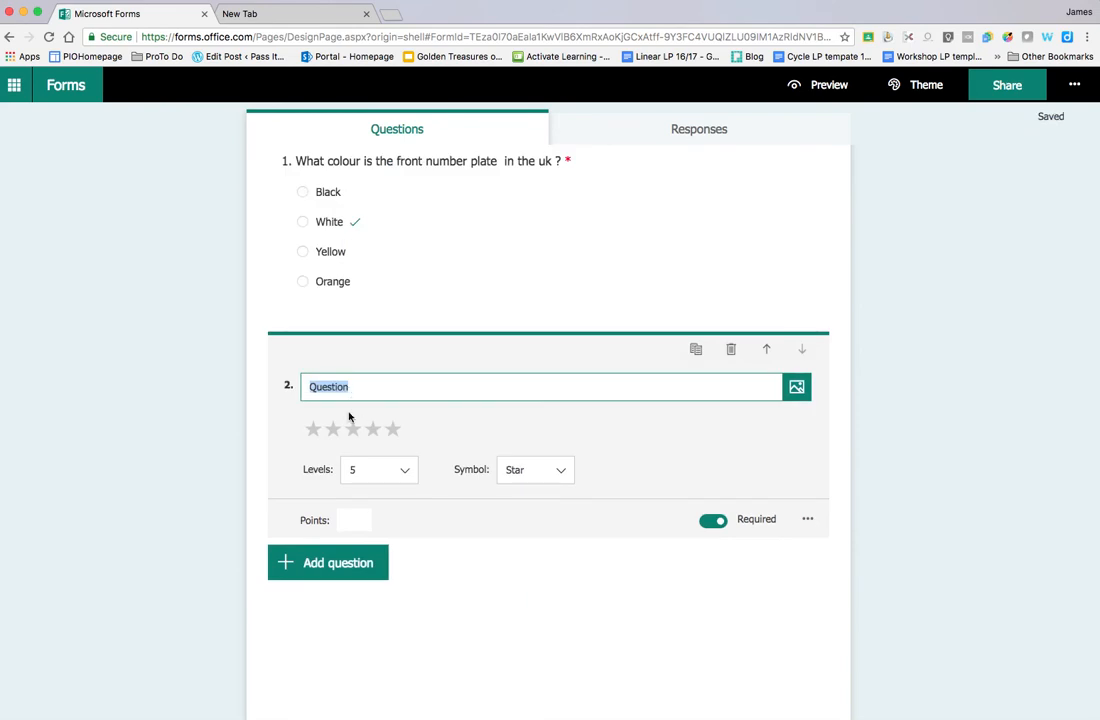
{"action": "left_click", "coordinate": [329, 388]}
{"action": "type", "text": "How do you r"}
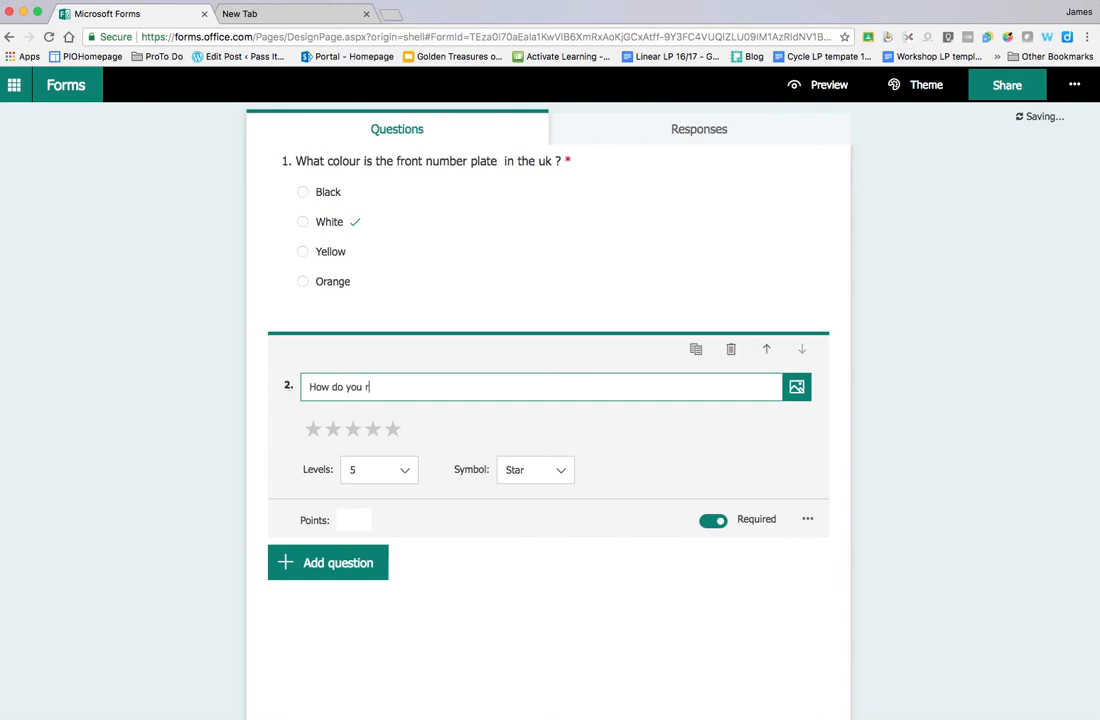
{"action": "type", "text": "ate"}
{"action": "type", "text": "In"}
{"action": "key", "text": "BackSpace"}
{"action": "key", "text": "BackSpace"}
{"action": "key", "text": "BackSpace"}
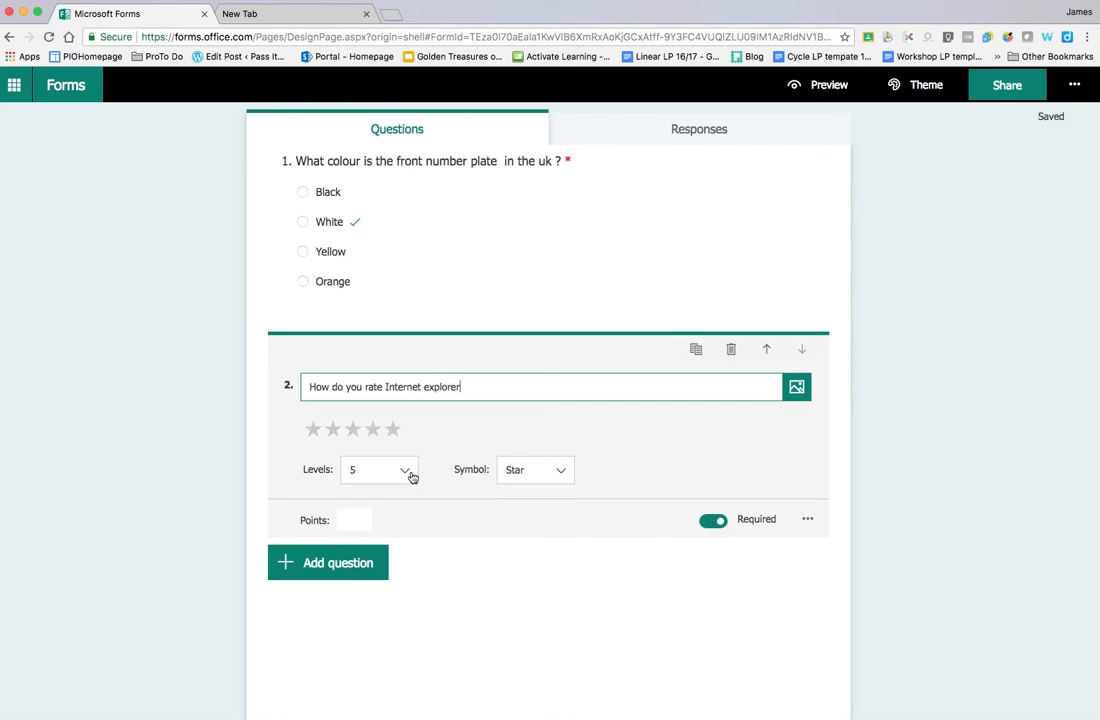
{"action": "left_click", "coordinate": [808, 519]}
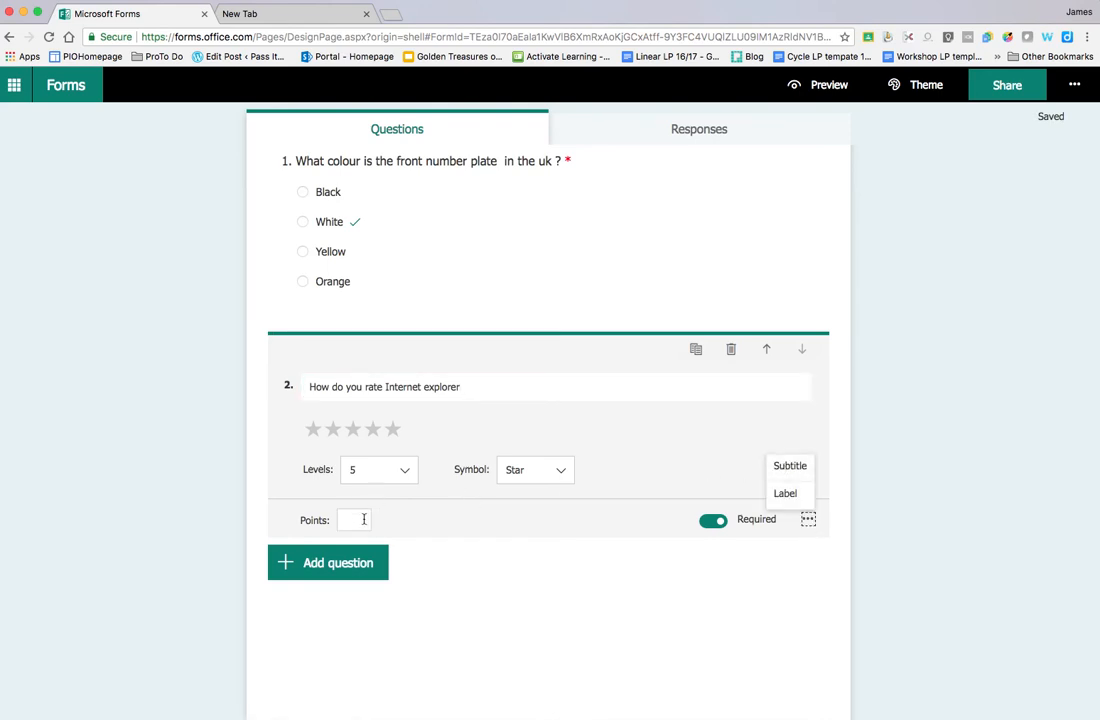
Add a ranking question titled "Which is your favouriet browser" after the Internet explorer rating question
{"action": "left_click", "coordinate": [343, 569]}
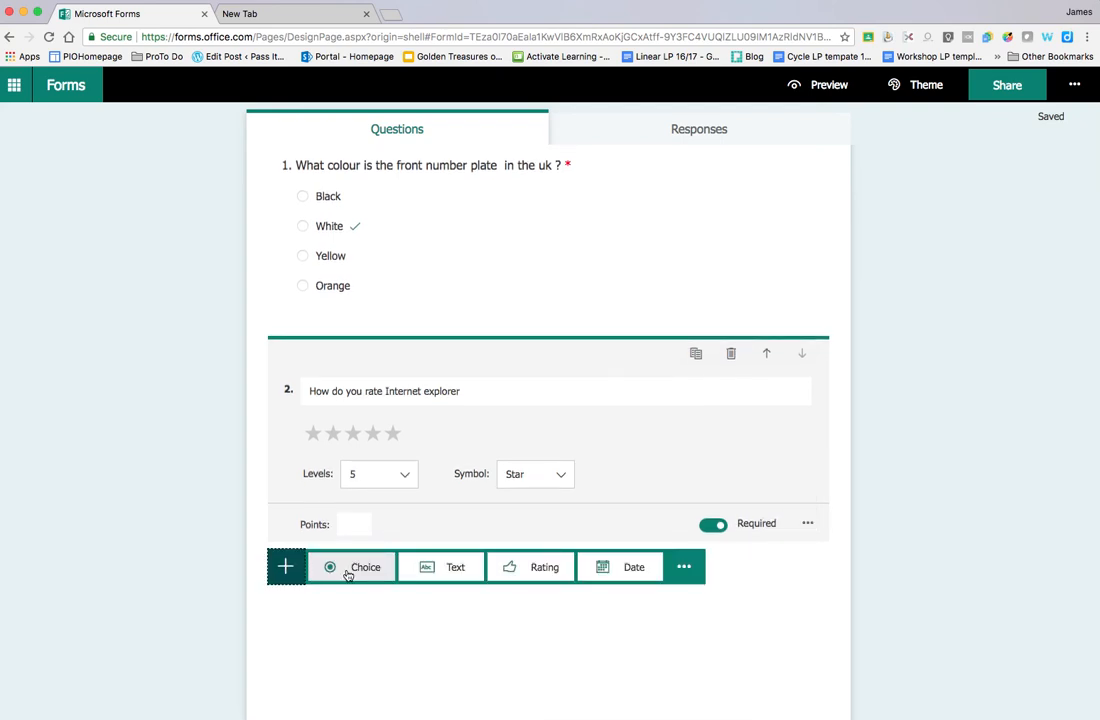
{"action": "left_click", "coordinate": [684, 568]}
{"action": "left_click", "coordinate": [713, 614]}
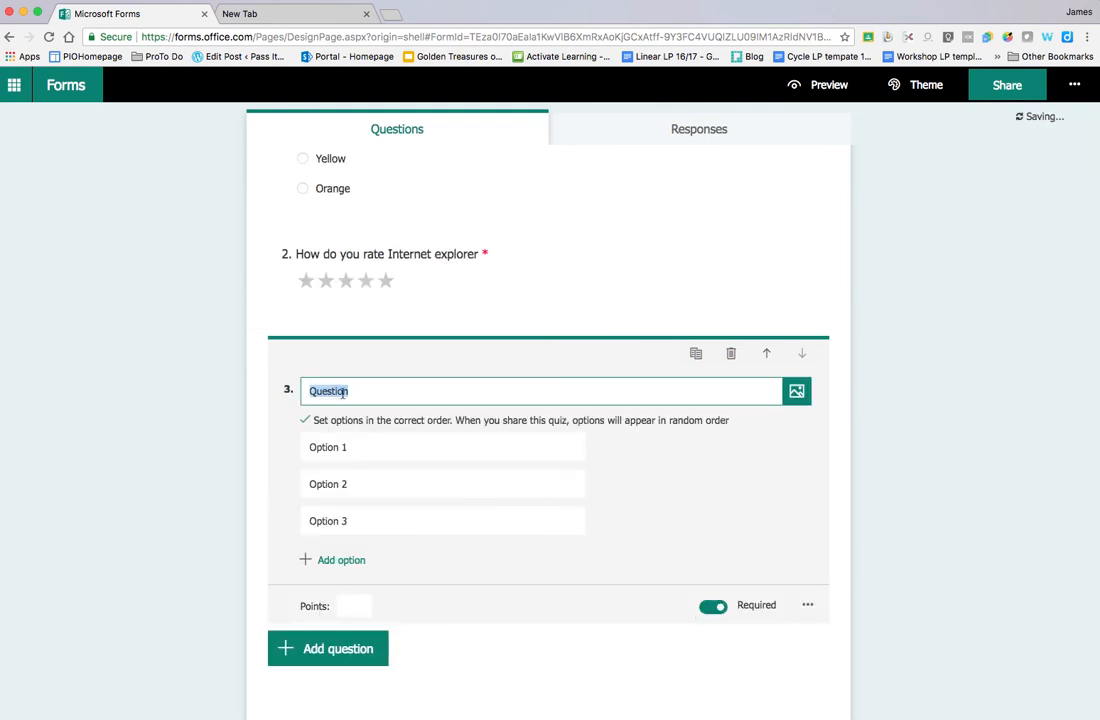
{"action": "type", "text": "Wh"}
{"action": "type", "text": "ich is the "}
{"action": "type", "text": "your fa"}
{"action": "type", "text": "vouriet "}
{"action": "type", "text": "bro"}
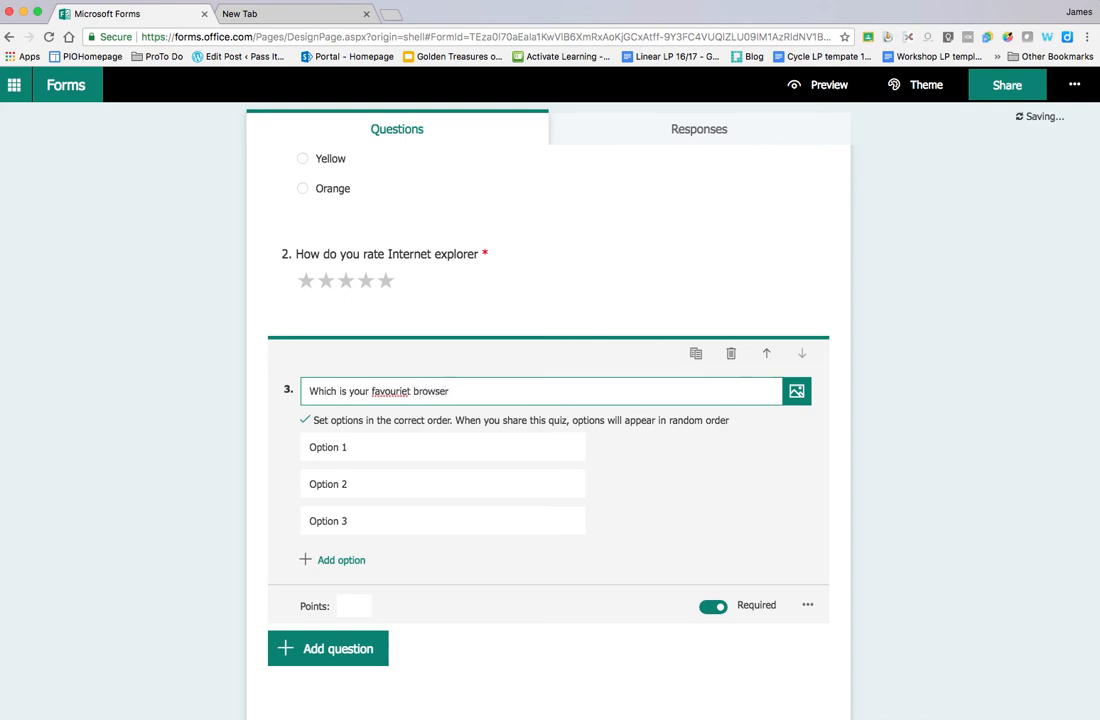
{"action": "type", "text": "wser"}
Change the misspelled word "favouriet" in the browser question's title to "favourit"
{"action": "left_click", "coordinate": [326, 446]}
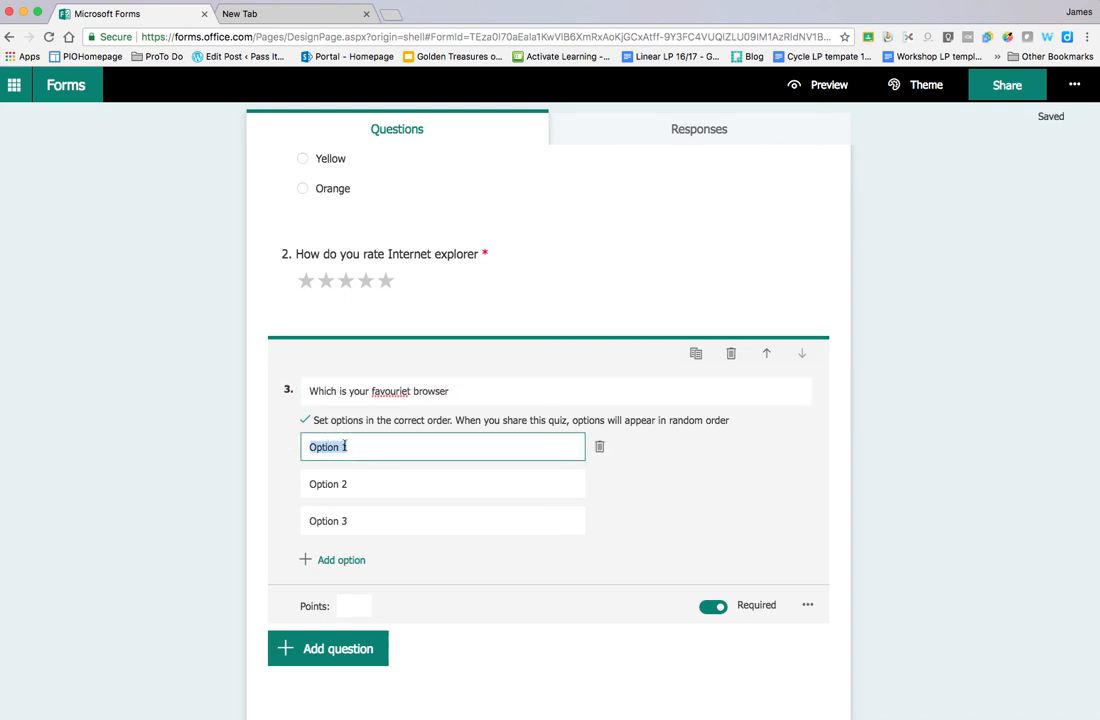
{"action": "triple_click", "coordinate": [388, 389]}
{"action": "right_click", "coordinate": [392, 390]}
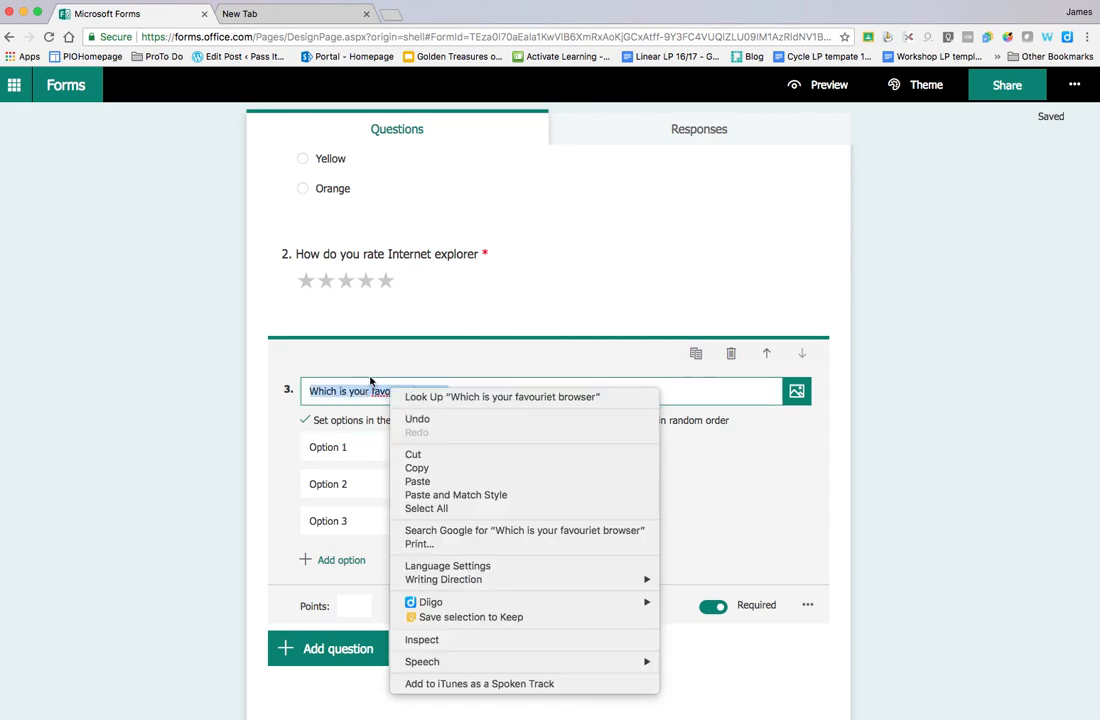
{"action": "key", "text": "Escape"}
{"action": "left_click", "coordinate": [406, 392]}
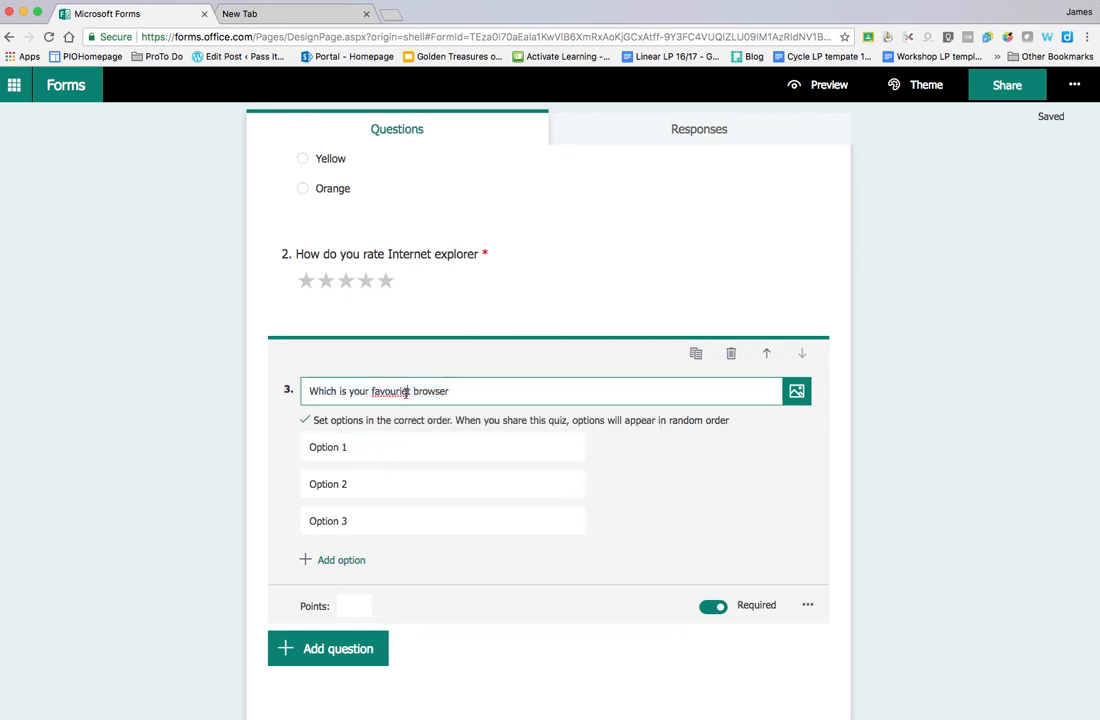
{"action": "key", "text": "BackSpace"}
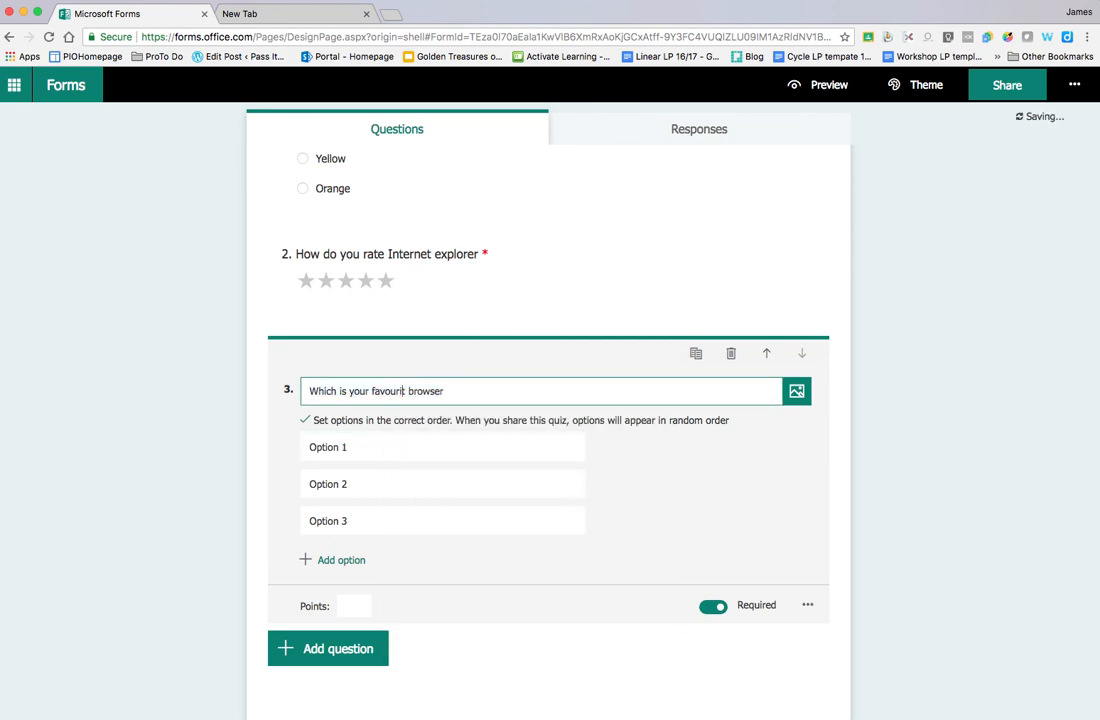
{"action": "left_click", "coordinate": [406, 417]}
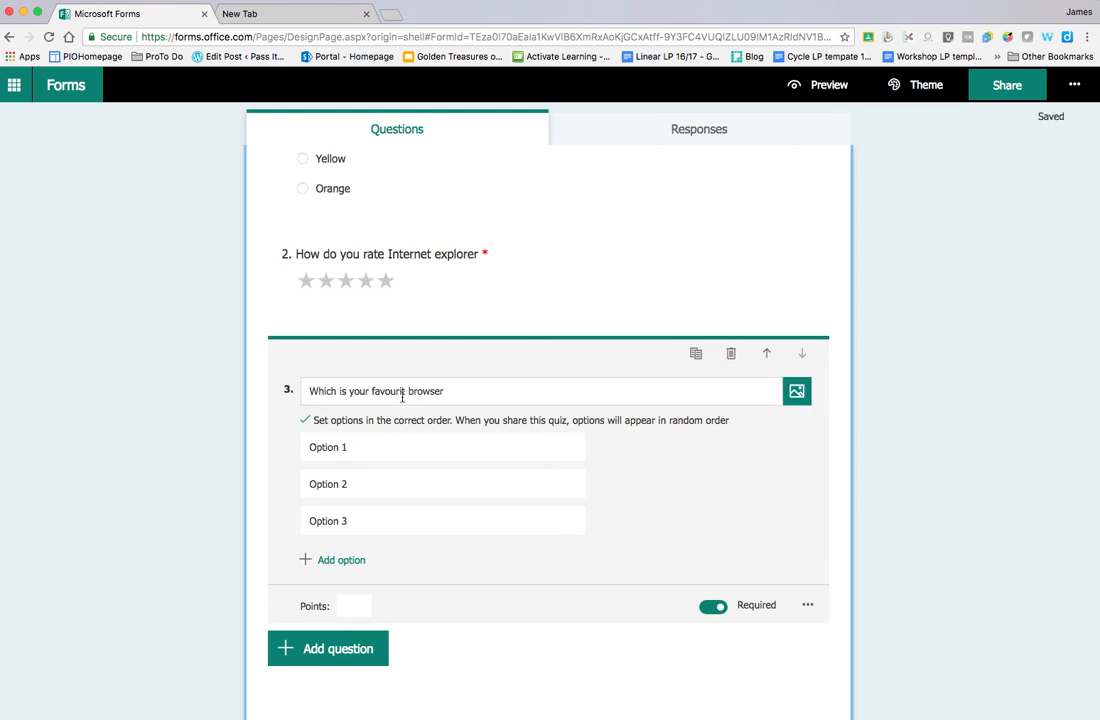
Fill the browser question's options with Chrome, Safari and Firefox, and add a fourth option, Internet explorer
{"action": "left_click", "coordinate": [351, 448]}
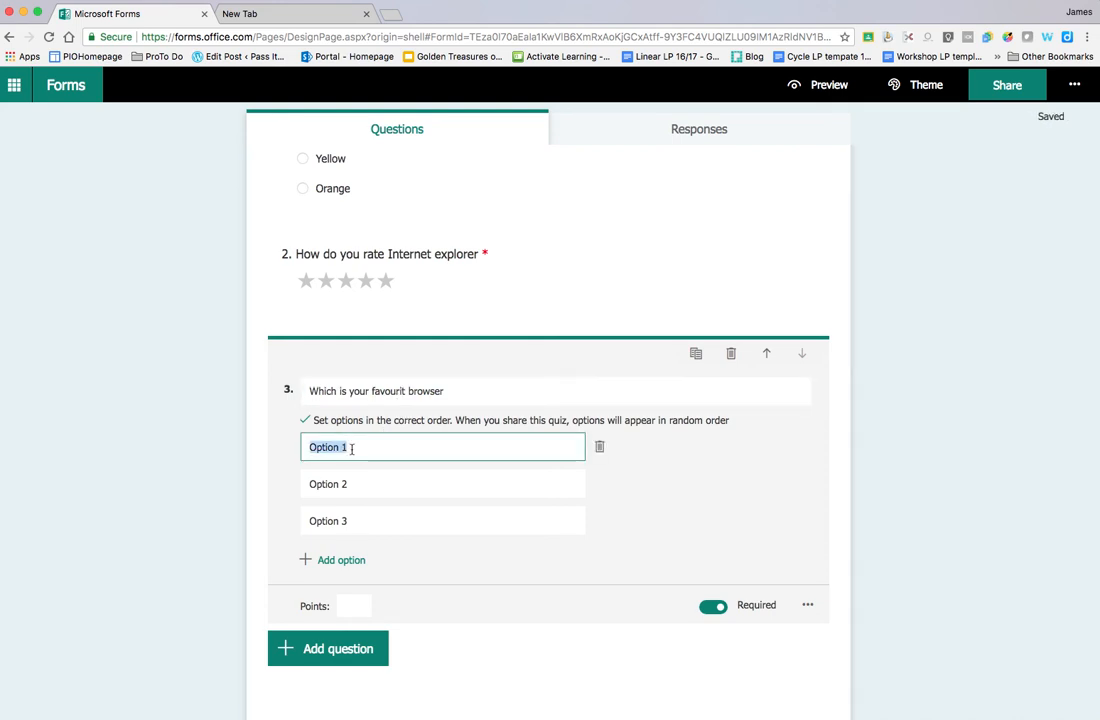
{"action": "type", "text": "Ch"}
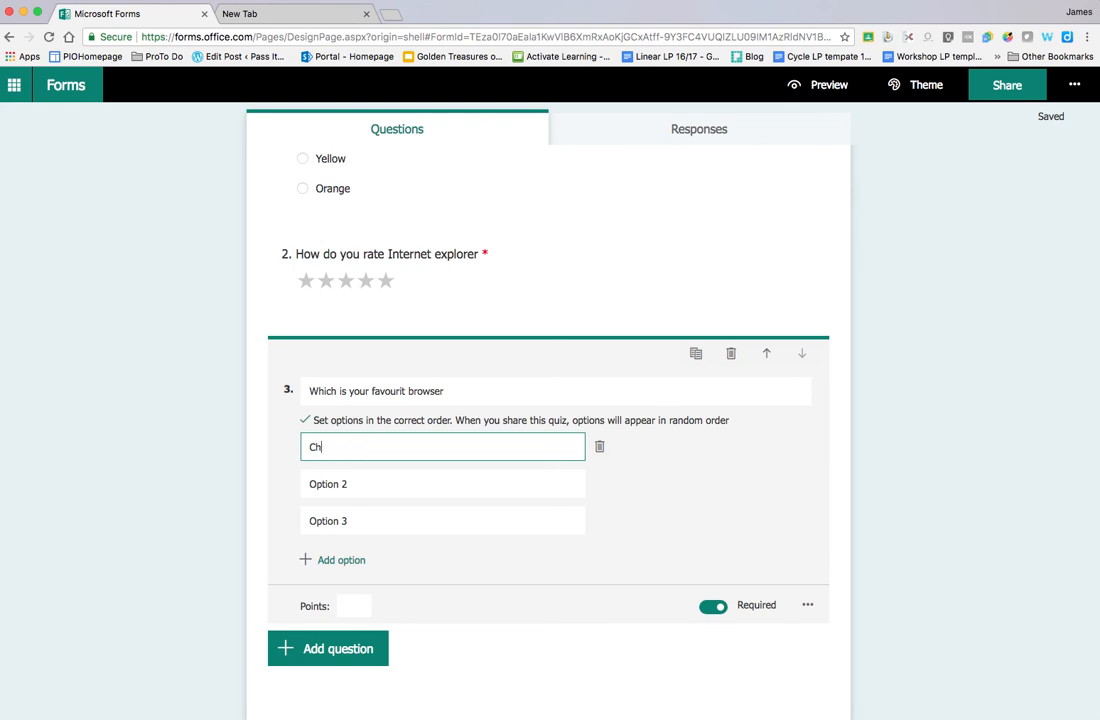
{"action": "type", "text": "rome"}
{"action": "left_click", "coordinate": [338, 470]}
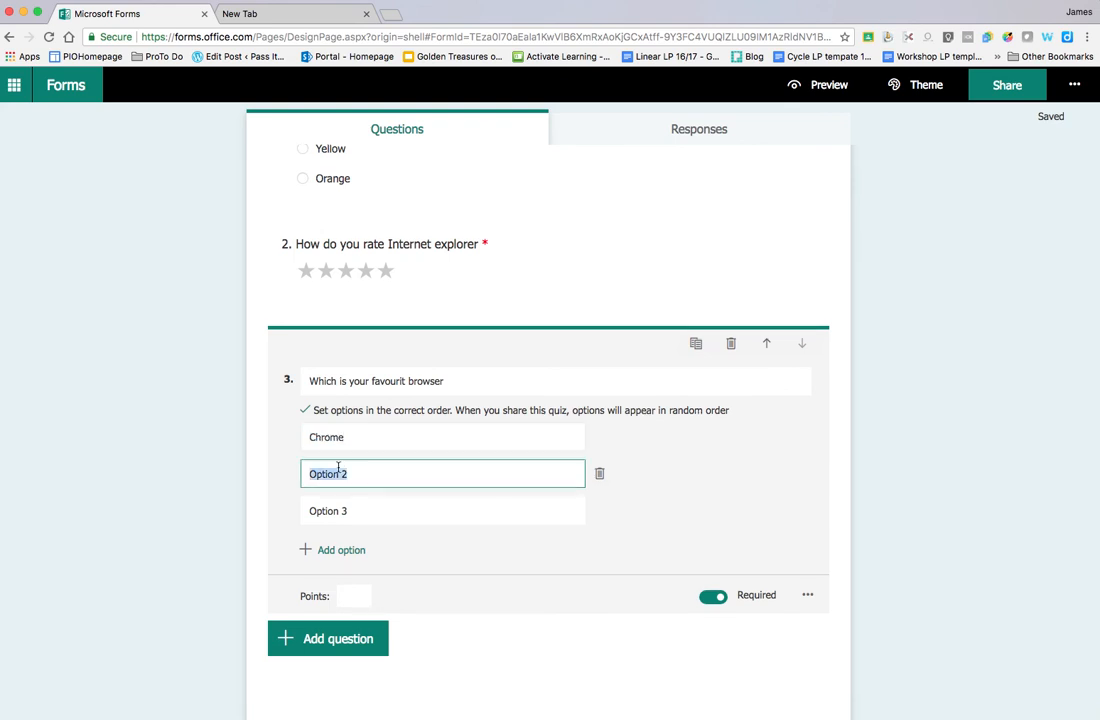
{"action": "type", "text": "Safari"}
{"action": "left_click", "coordinate": [327, 509]}
{"action": "type", "text": "Firefox"}
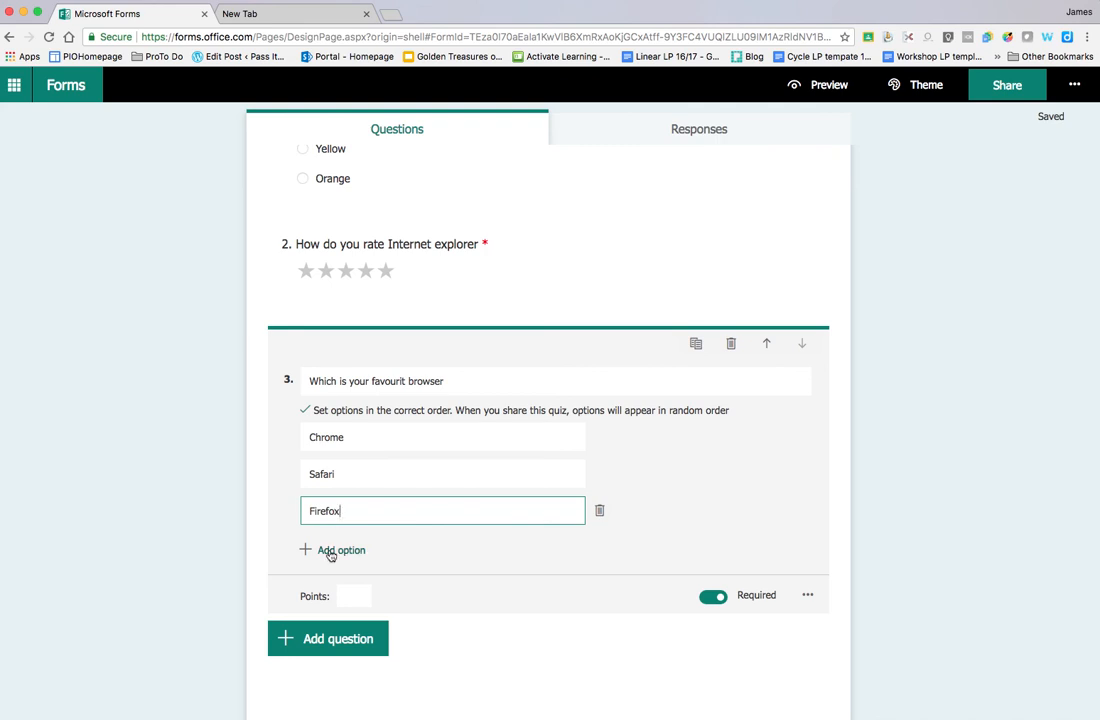
{"action": "left_click", "coordinate": [330, 550]}
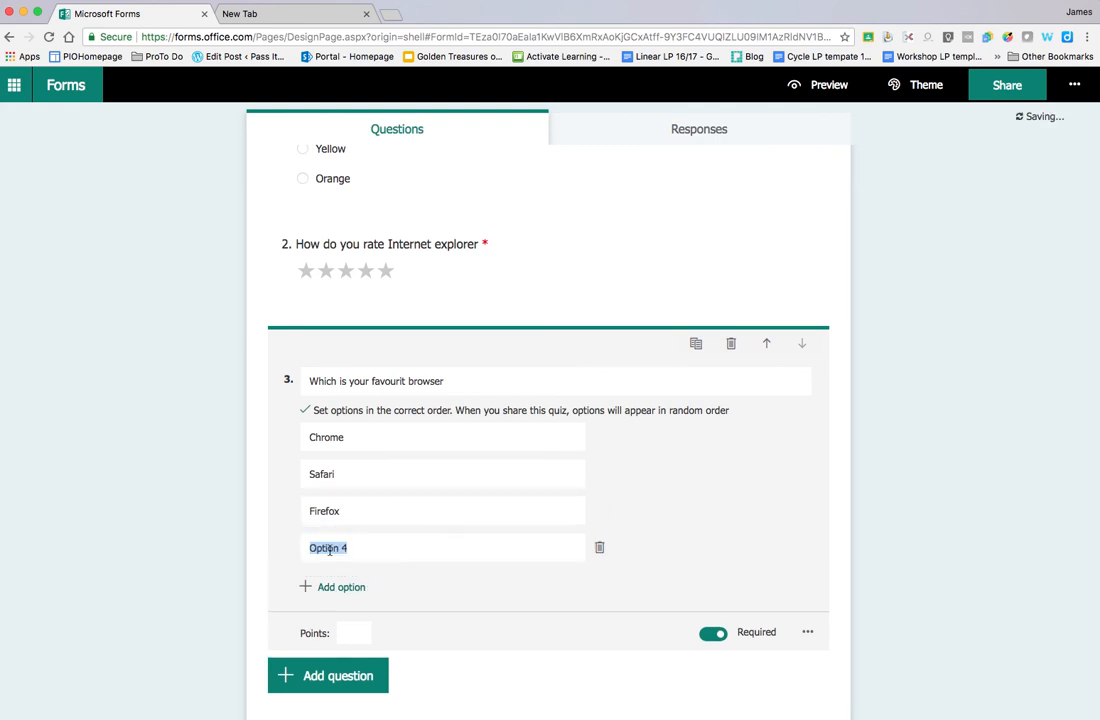
{"action": "type", "text": "Internet explorer"}
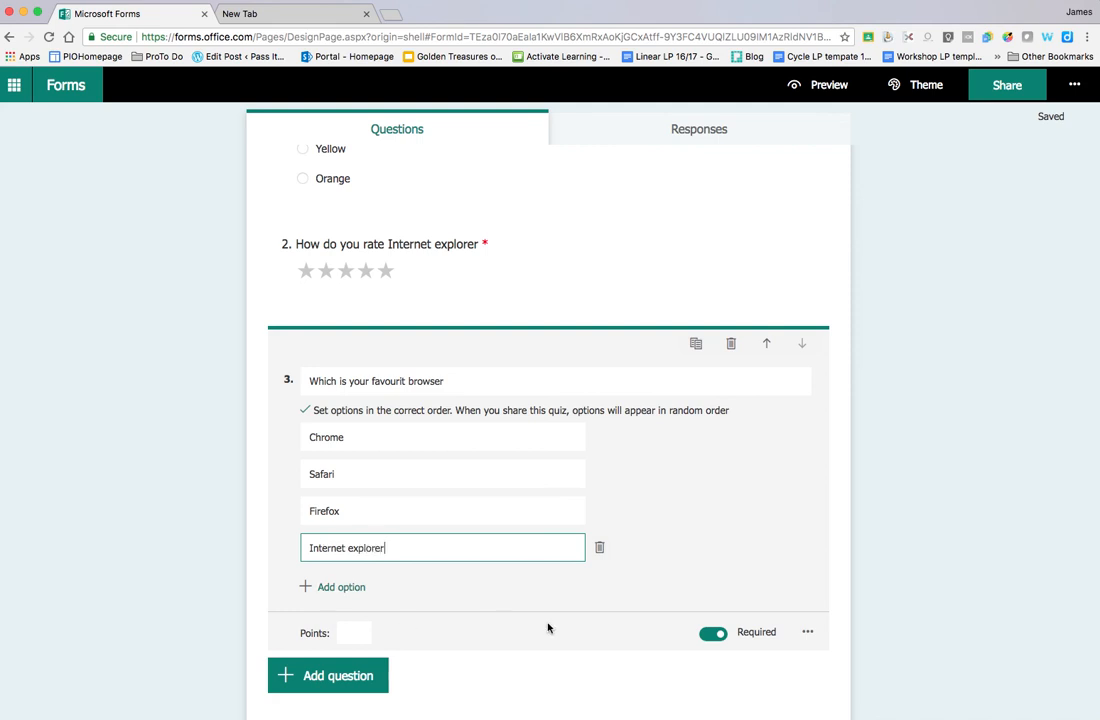
{"action": "scroll", "coordinate": [548, 628], "scroll_direction": "down", "scroll_amount": 1}
{"action": "left_click", "coordinate": [548, 660]}
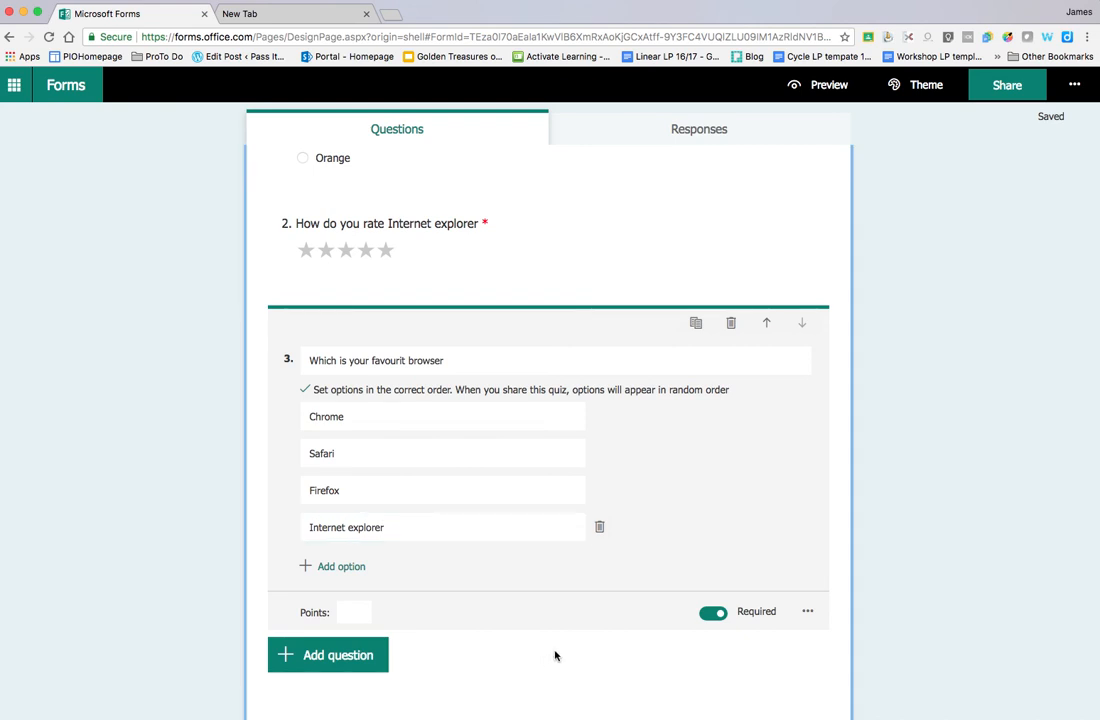
Preview the whole quiz as respondents see it on a computer, and return to editing
{"action": "scroll", "coordinate": [759, 489], "scroll_direction": "up", "scroll_amount": 5}
{"action": "scroll", "coordinate": [688, 471], "scroll_direction": "up", "scroll_amount": 2}
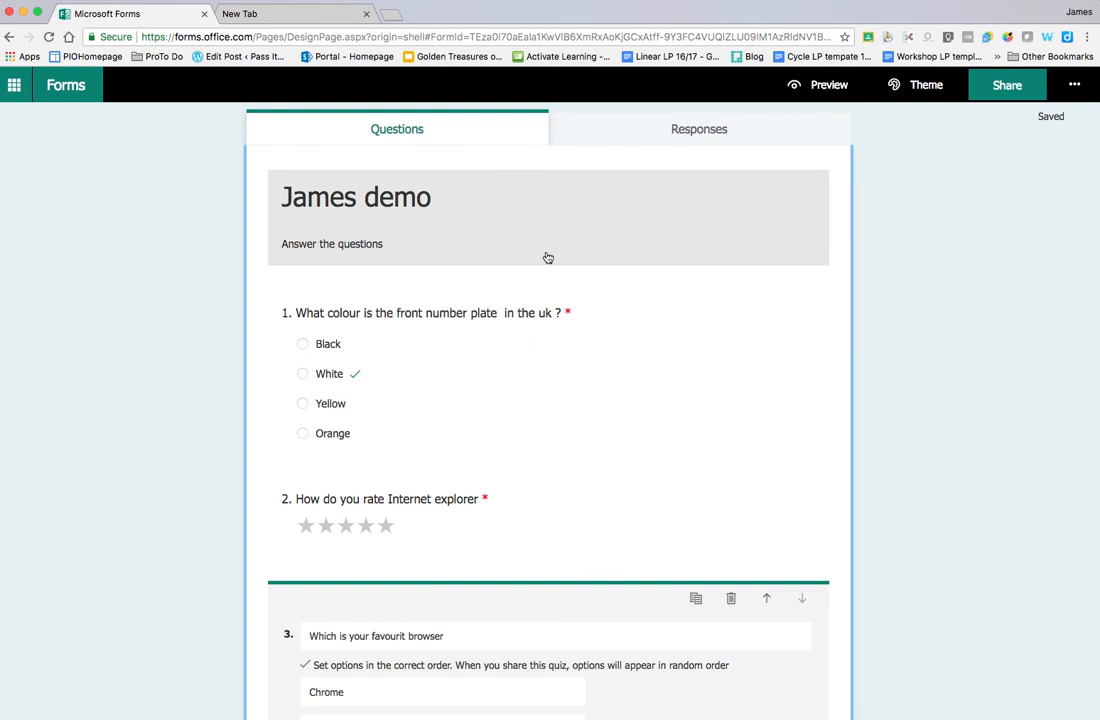
{"action": "left_click", "coordinate": [805, 95]}
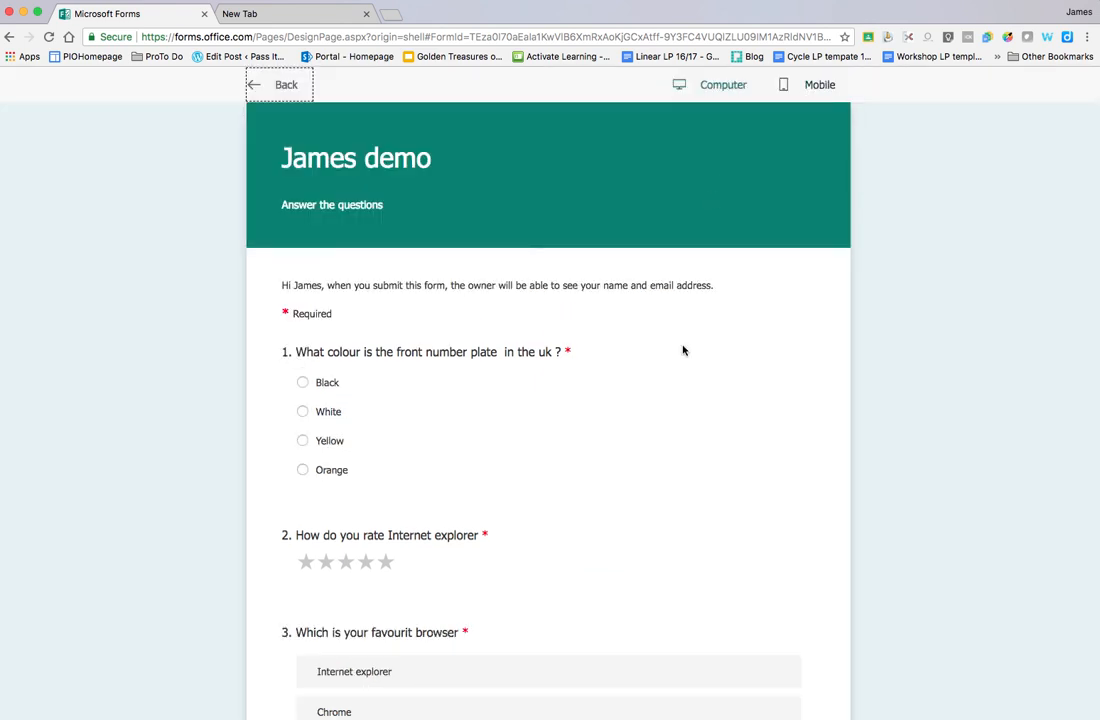
{"action": "scroll", "coordinate": [700, 471], "scroll_direction": "down", "scroll_amount": 5}
{"action": "scroll", "coordinate": [481, 215], "scroll_direction": "up", "scroll_amount": 5}
{"action": "left_click", "coordinate": [274, 90]}
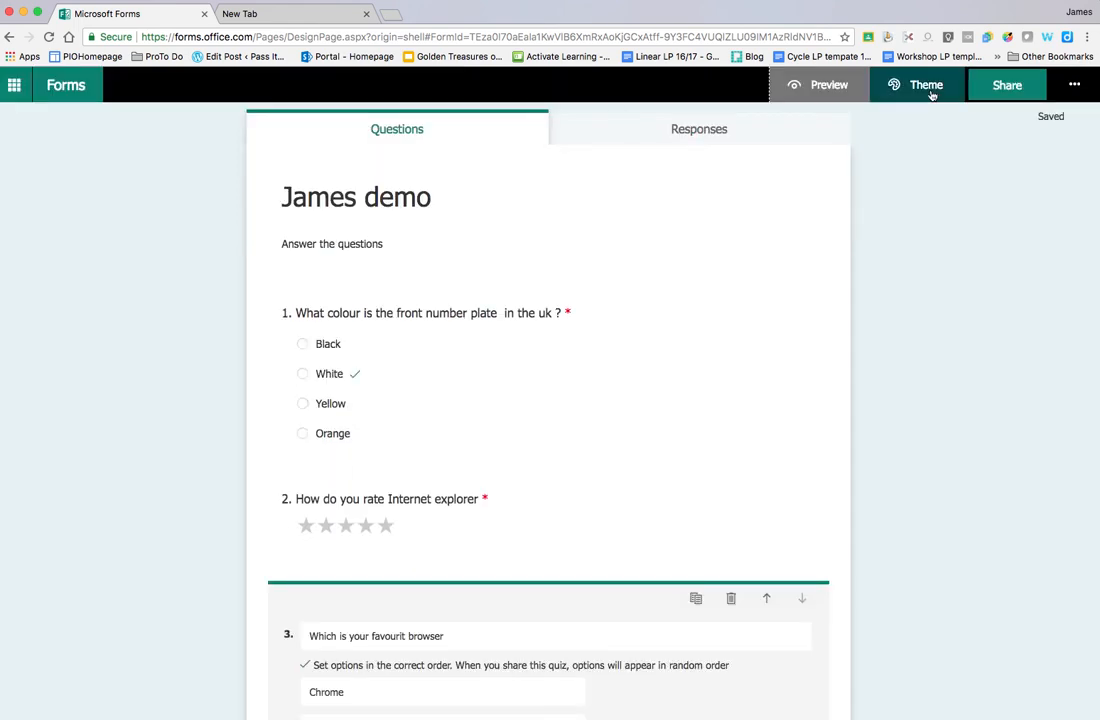
Apply the space theme with the rocket and red planet to the quiz
{"action": "left_click", "coordinate": [928, 88]}
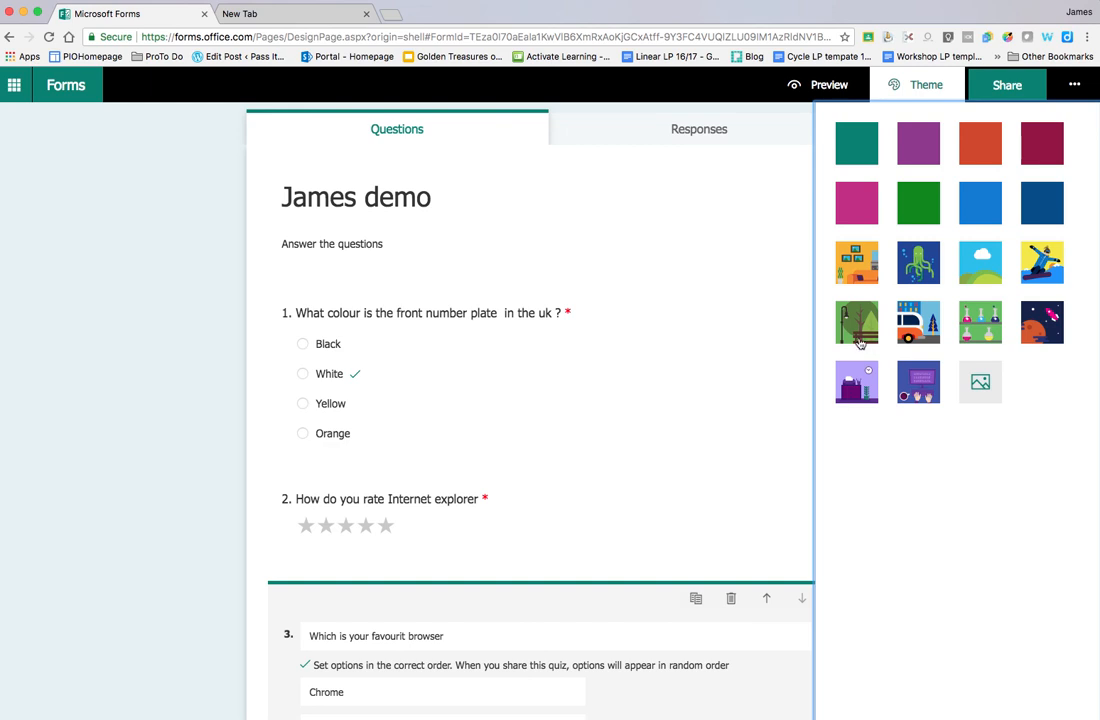
{"action": "left_click", "coordinate": [1025, 340]}
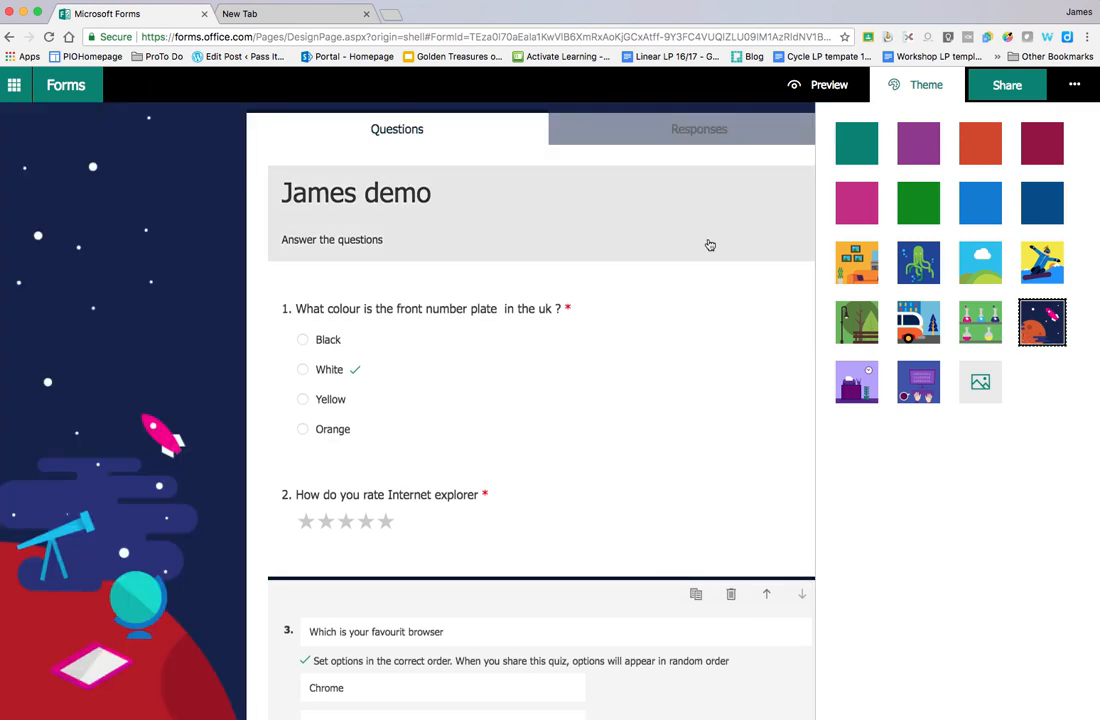
Set the quiz sharing to "Anyone with the link can respond" and copy the response link
{"action": "left_click", "coordinate": [1012, 88]}
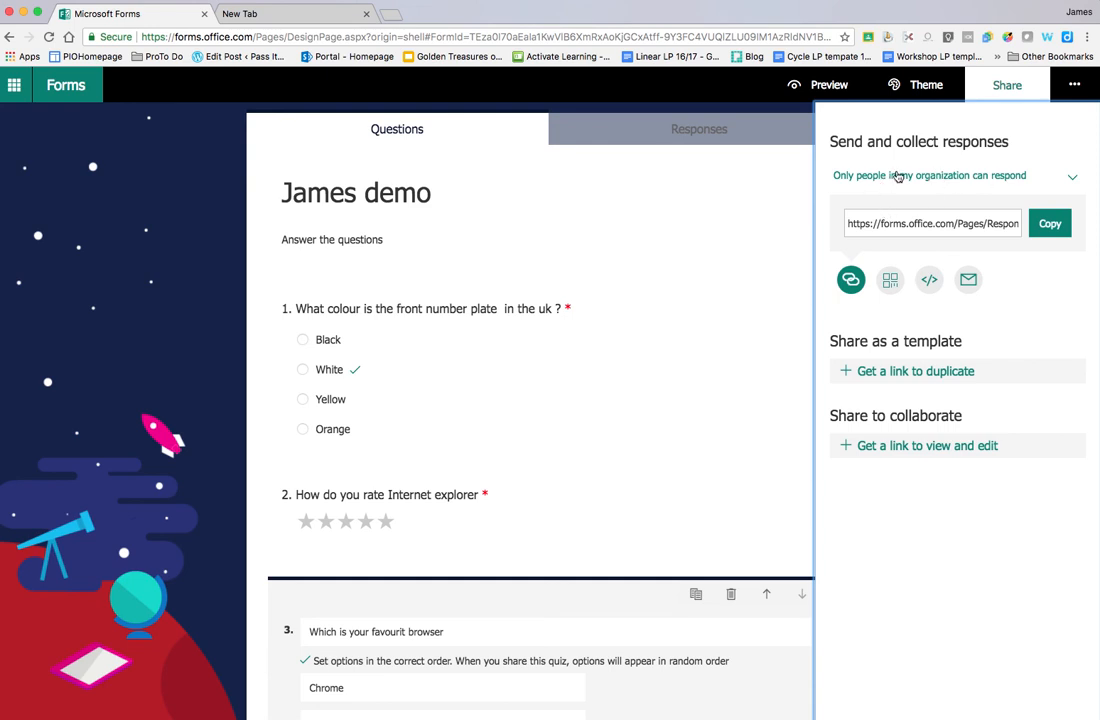
{"action": "left_click", "coordinate": [1074, 180]}
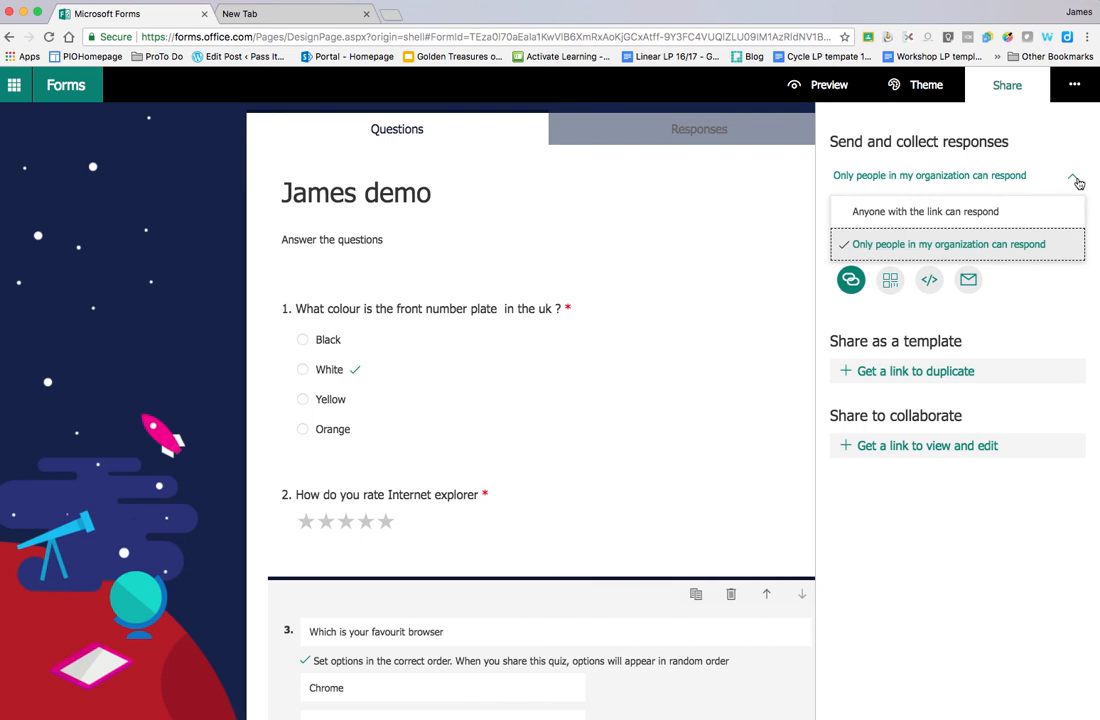
{"action": "left_click", "coordinate": [980, 215]}
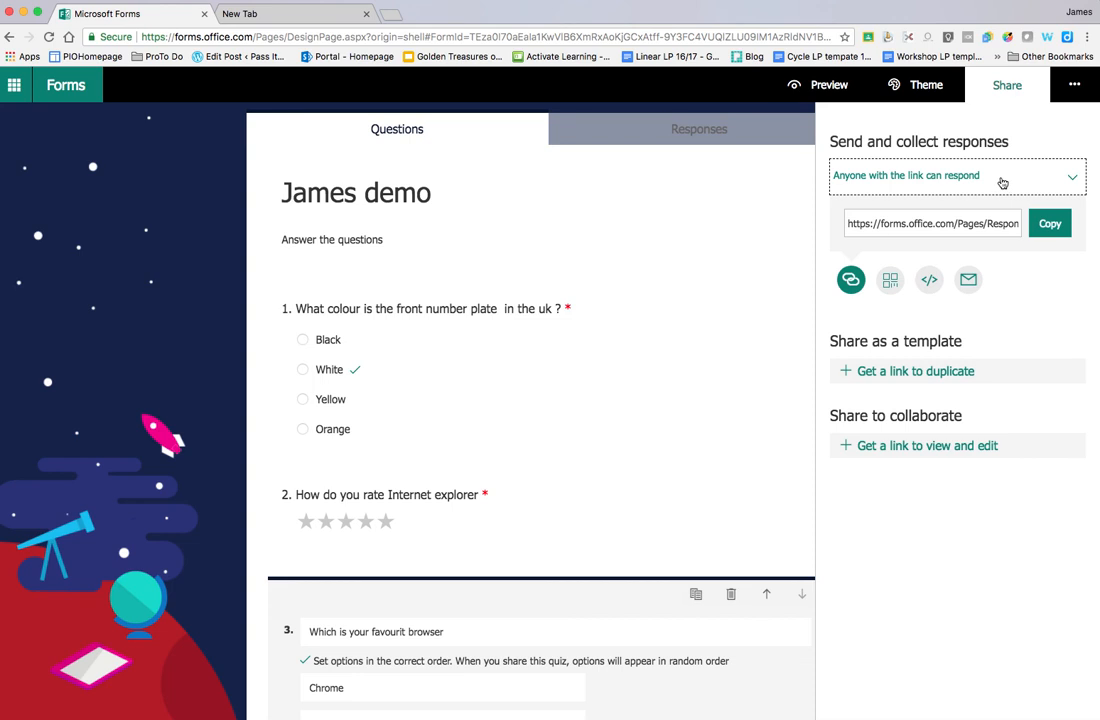
{"action": "left_click", "coordinate": [1050, 223]}
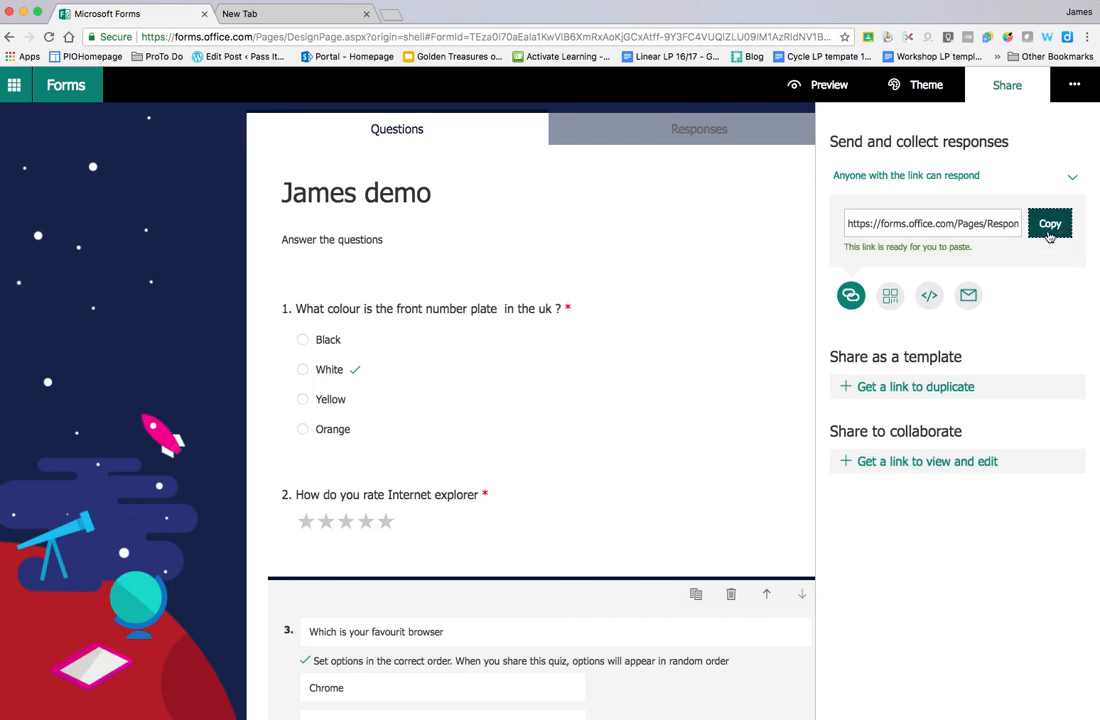
Show the quiz's QR code and its embed code among the sharing options
{"action": "left_click", "coordinate": [891, 298]}
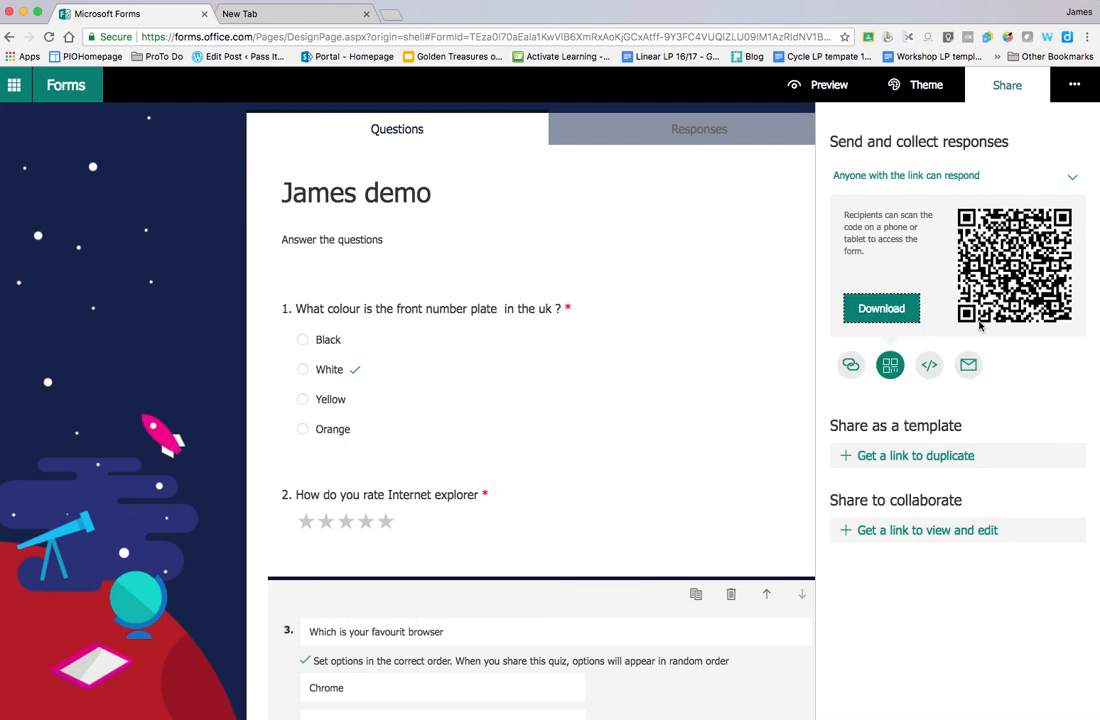
{"action": "left_click", "coordinate": [929, 365]}
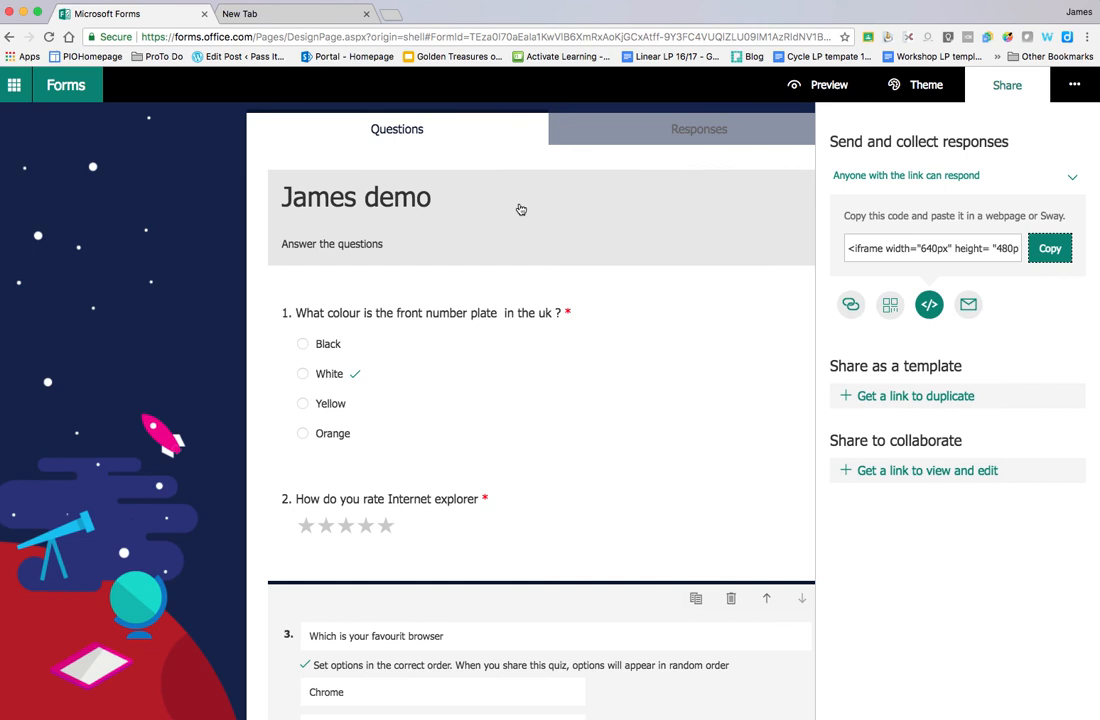
{"action": "scroll", "coordinate": [521, 210], "scroll_direction": "down", "scroll_amount": 1}
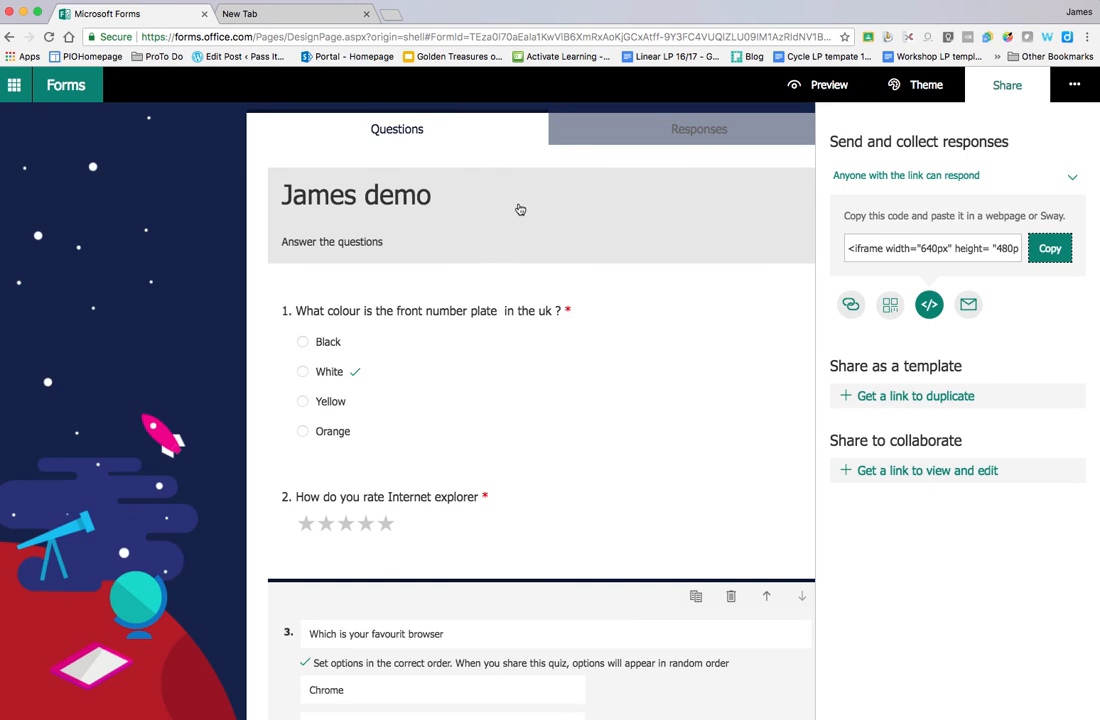
Add a required text question titled "Name" at the start of the quiz
{"action": "left_click", "coordinate": [517, 209]}
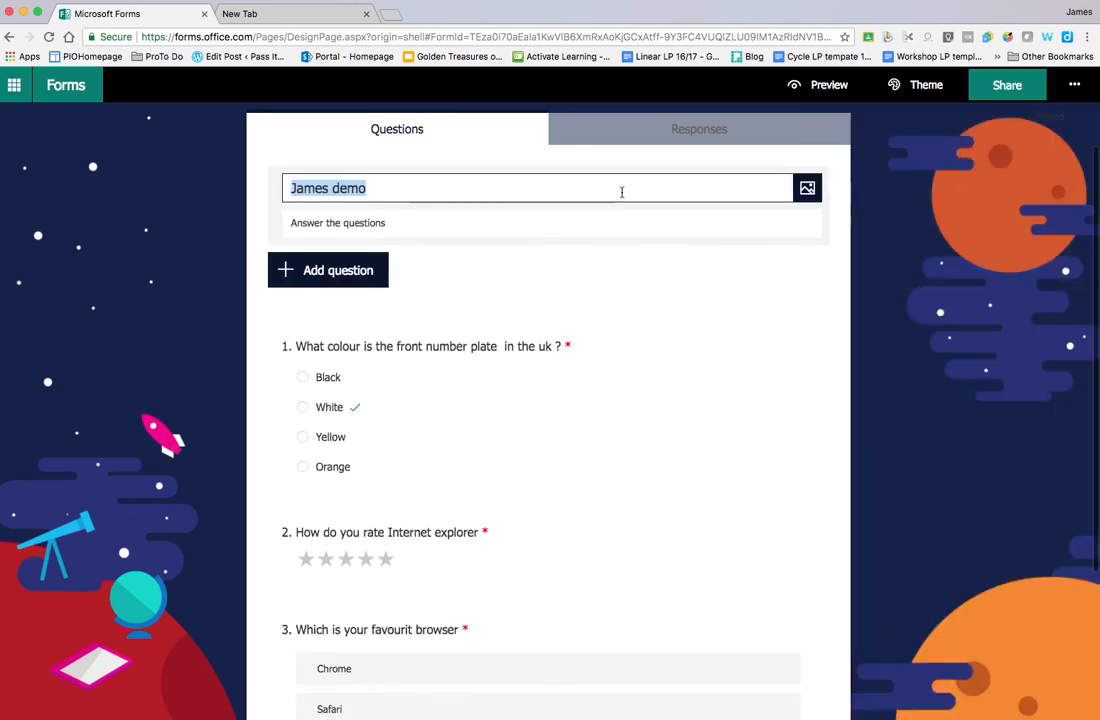
{"action": "left_click", "coordinate": [355, 274]}
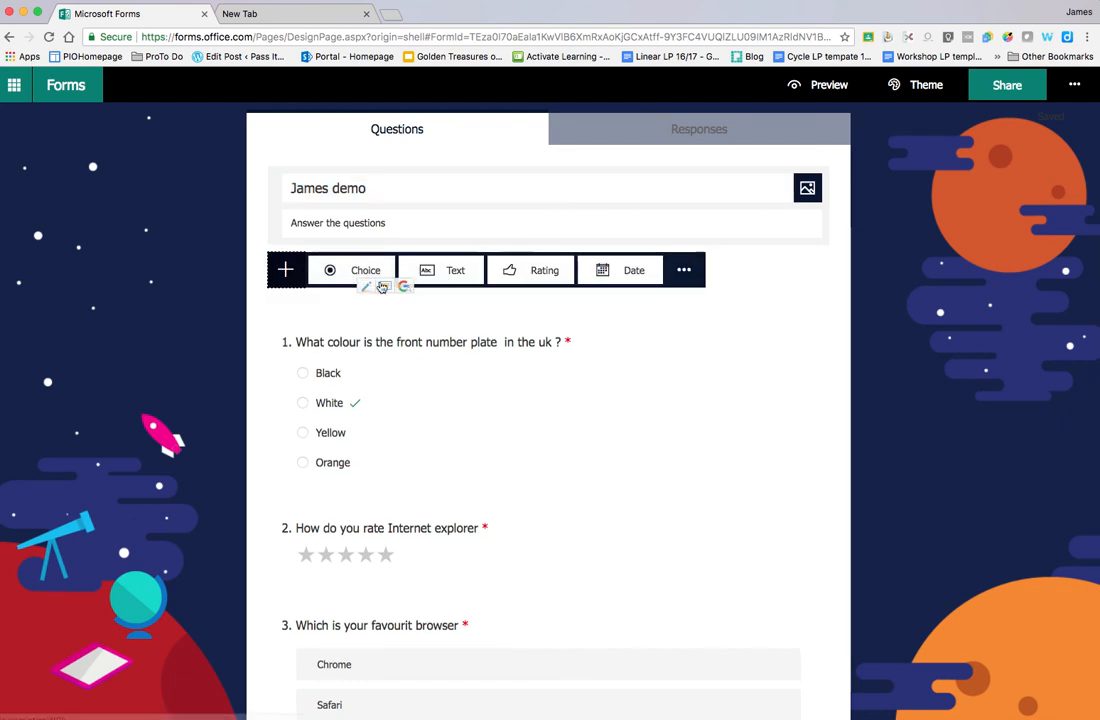
{"action": "left_click", "coordinate": [428, 272]}
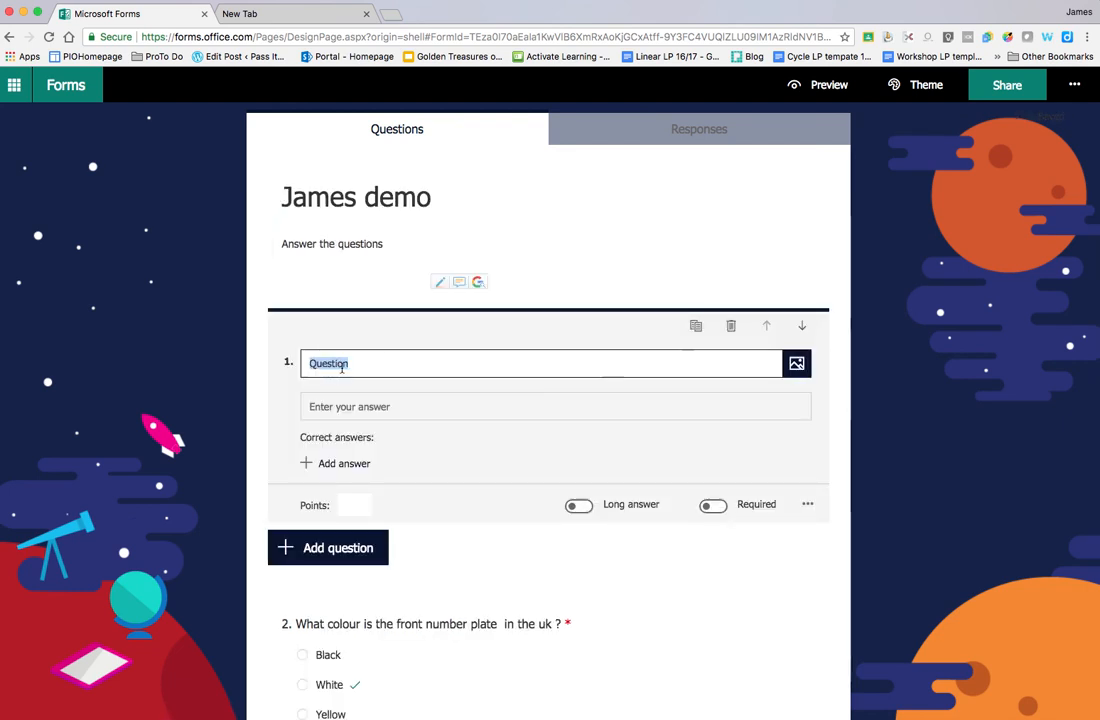
{"action": "type", "text": "Name"}
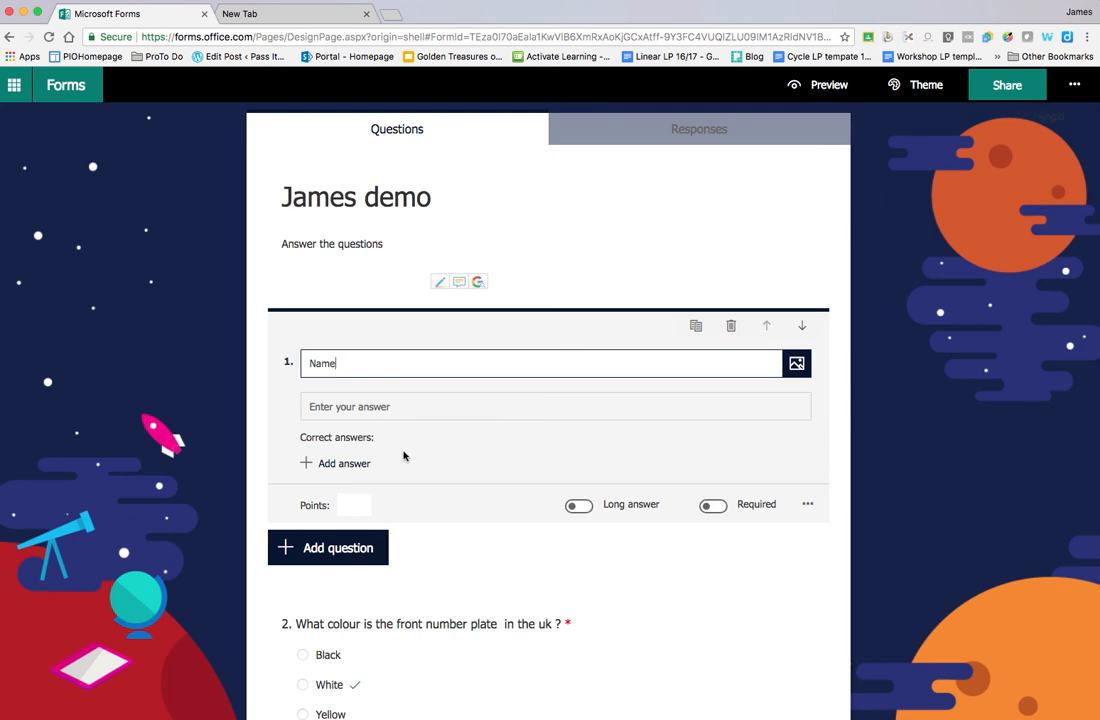
{"action": "left_click", "coordinate": [714, 507]}
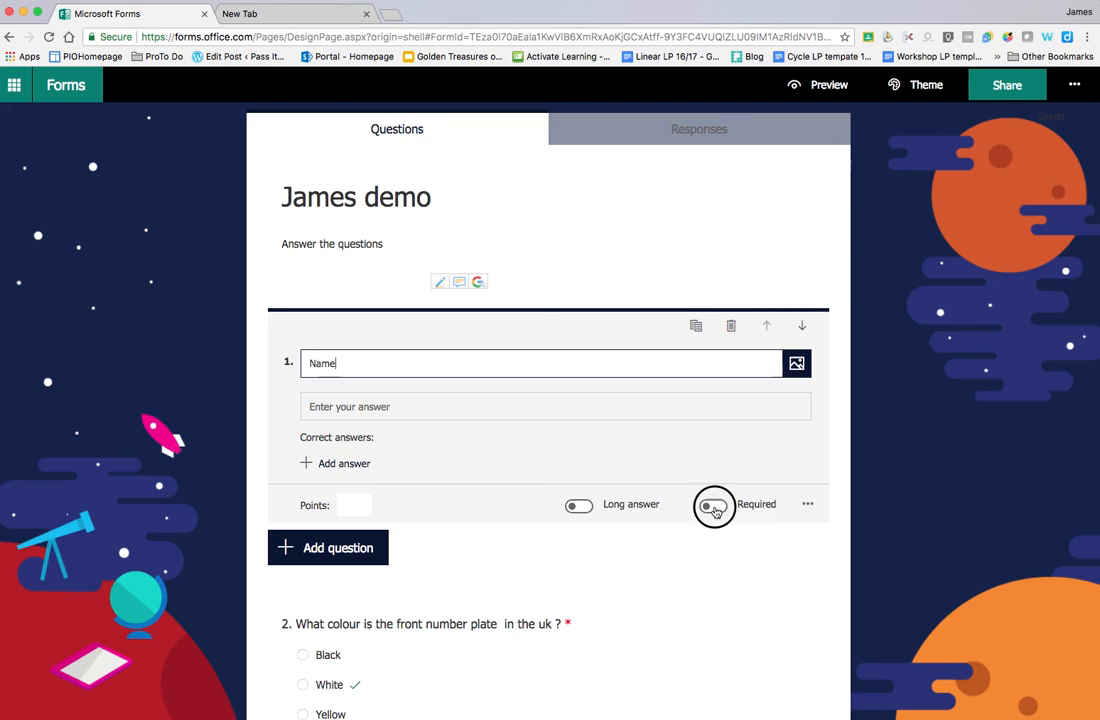
{"action": "scroll", "coordinate": [878, 226], "scroll_direction": "down", "scroll_amount": 1}
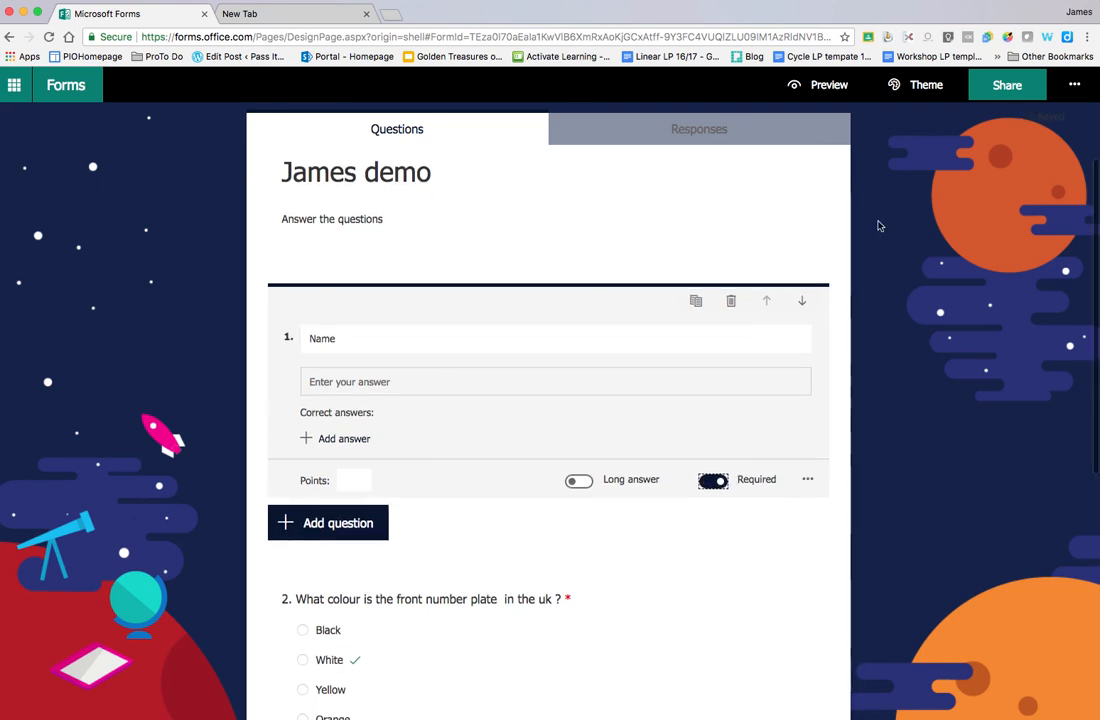
{"action": "scroll", "coordinate": [878, 226], "scroll_direction": "down", "scroll_amount": 2}
Open the copied response link in the empty browser tab
{"action": "left_click", "coordinate": [288, 17]}
{"action": "key", "text": "super+v"}
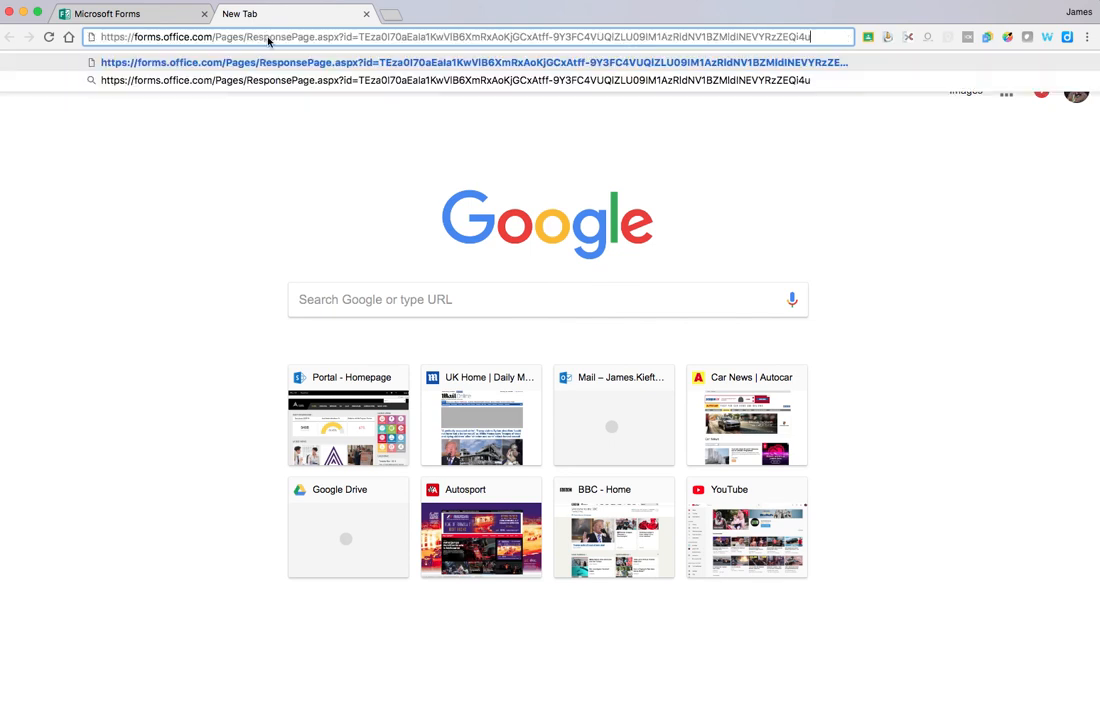
{"action": "key", "text": "Return"}
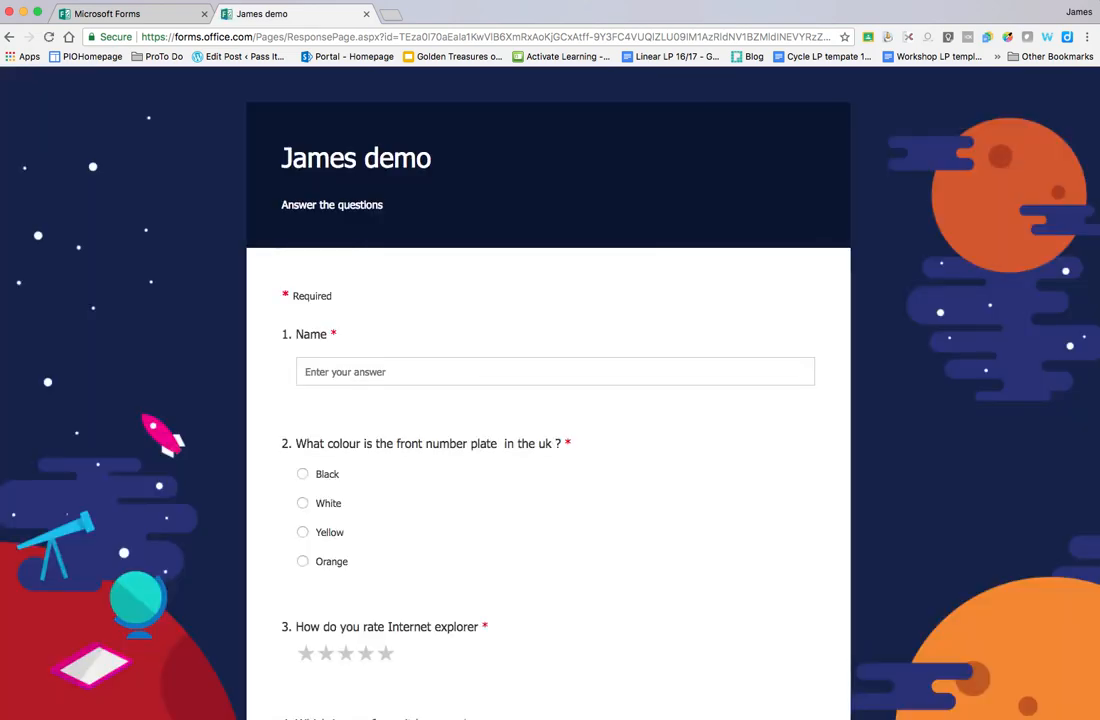
Enter the respondent's first name and answer the front number plate question with Yellow
{"action": "scroll", "coordinate": [378, 336], "scroll_direction": "down", "scroll_amount": 1}
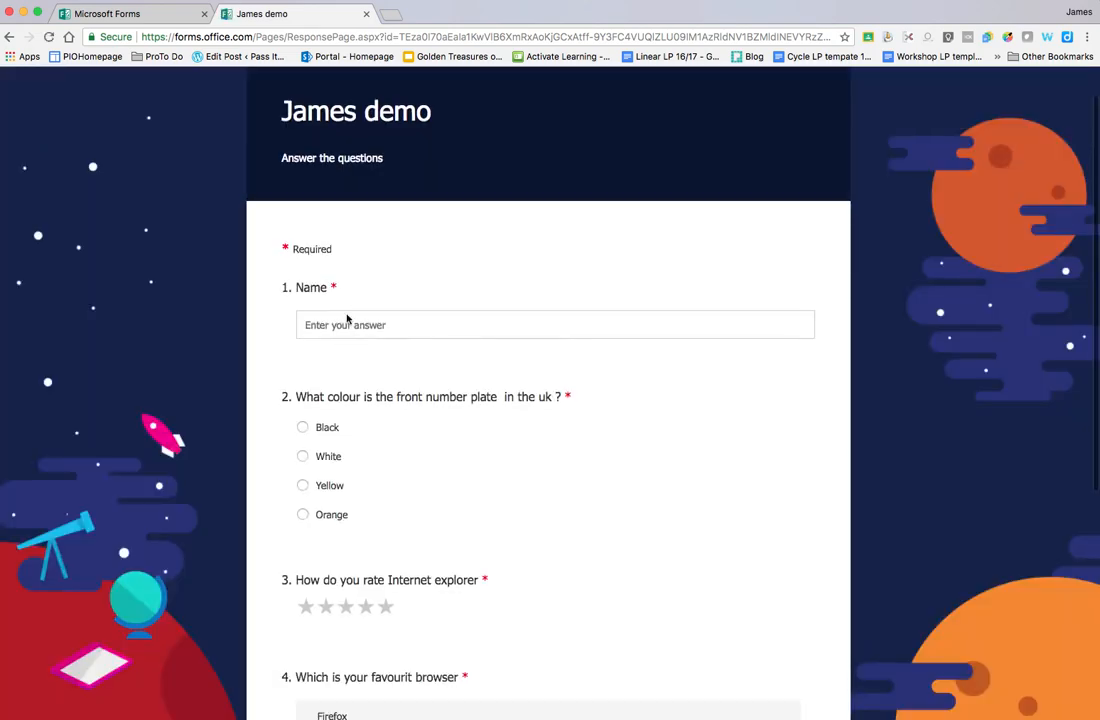
{"action": "left_click", "coordinate": [319, 327]}
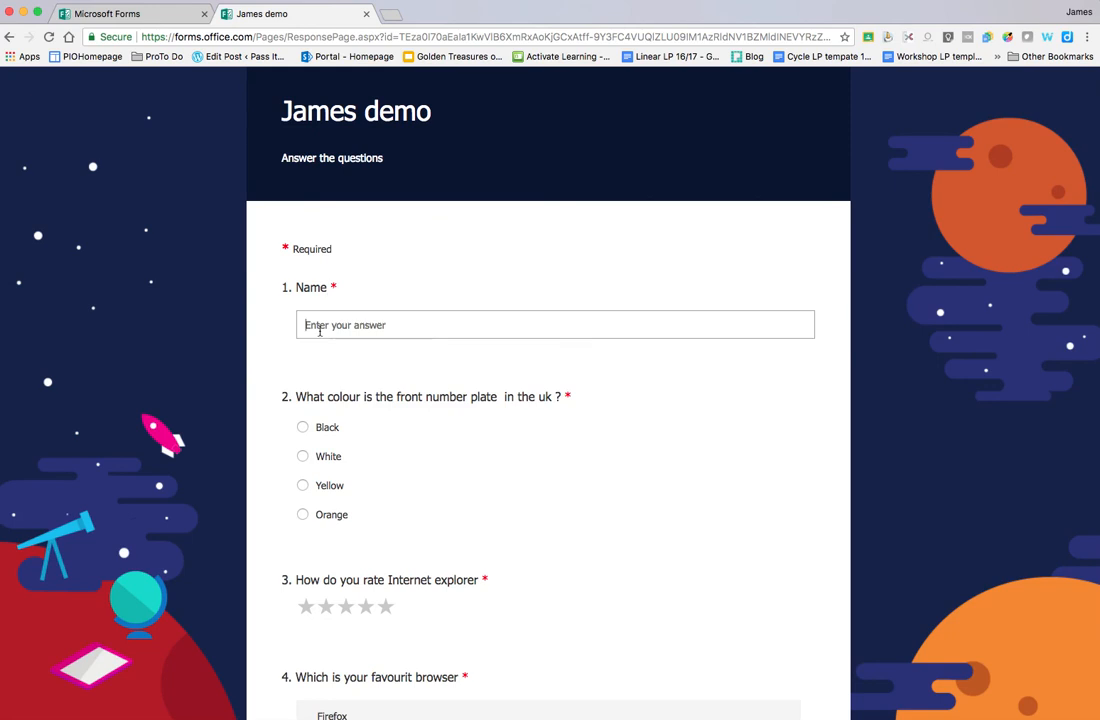
{"action": "type", "text": "James"}
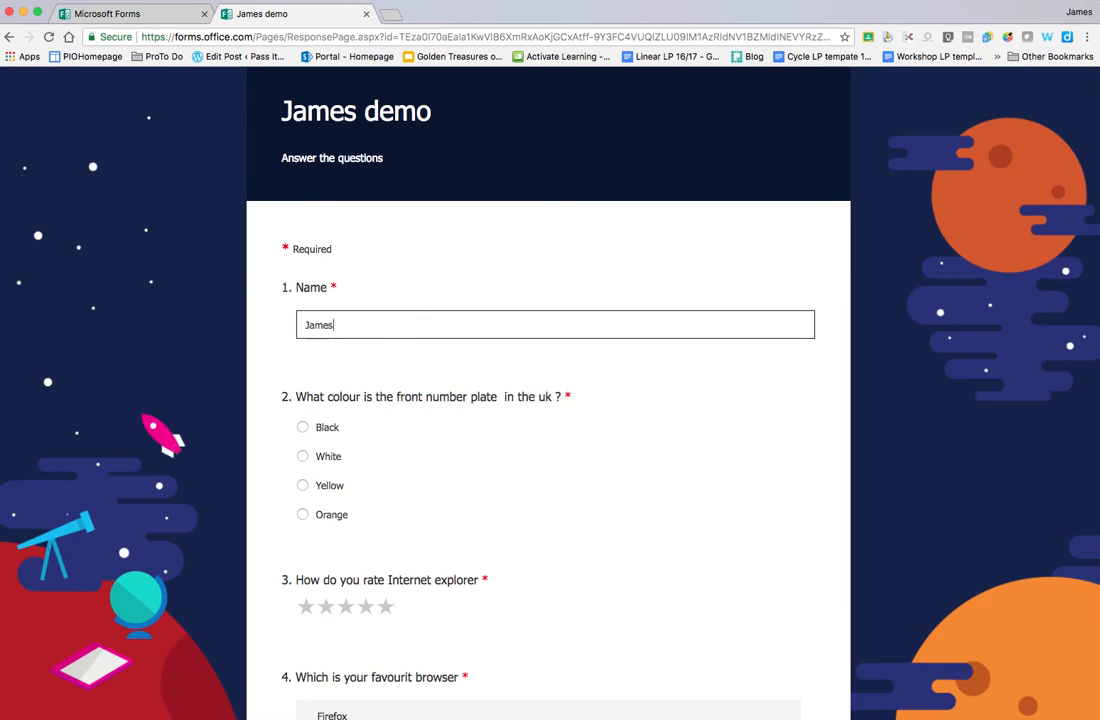
{"action": "scroll", "coordinate": [423, 354], "scroll_direction": "down", "scroll_amount": 3}
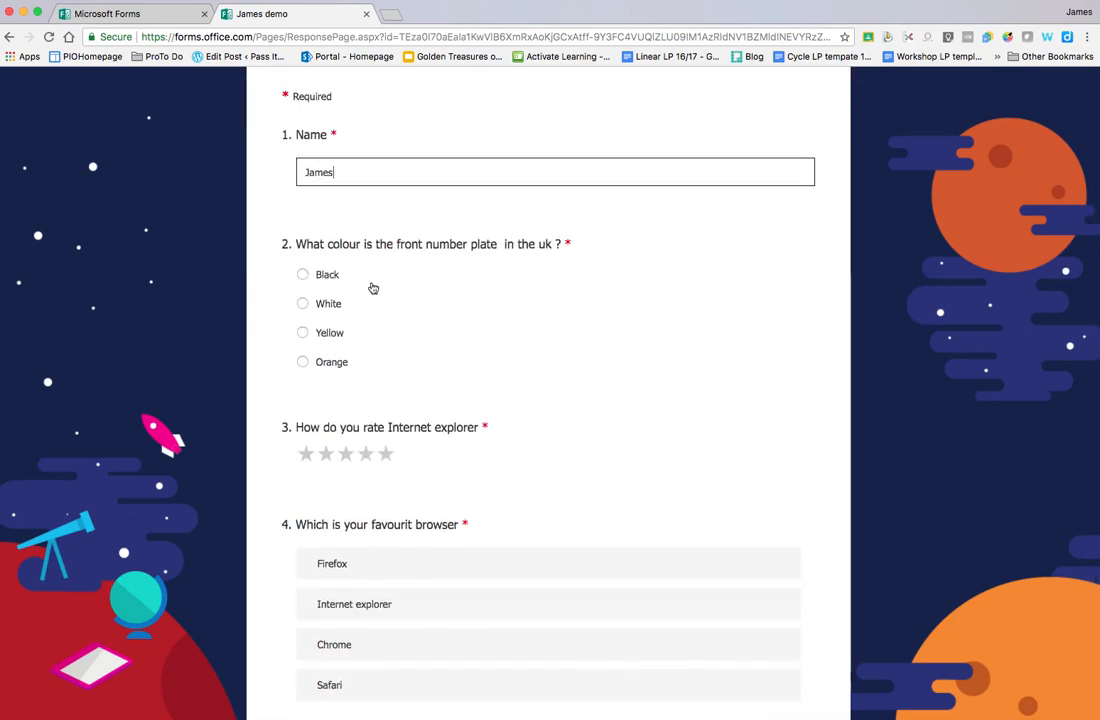
{"action": "left_click", "coordinate": [304, 333]}
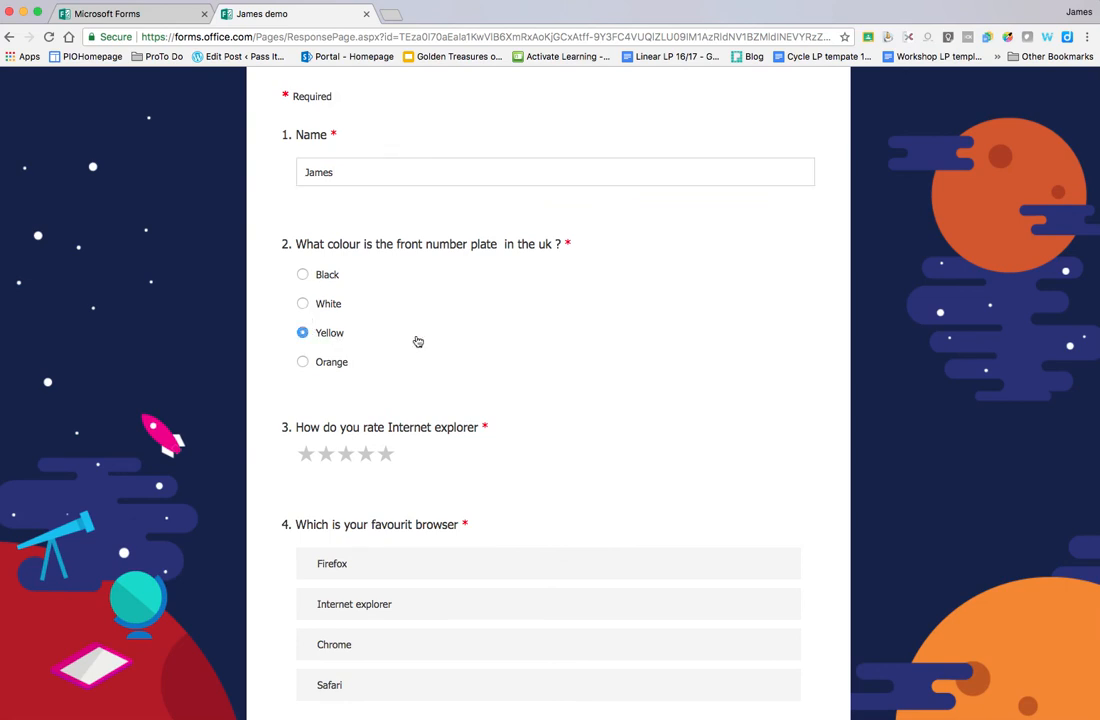
Rate Internet explorer with one star
{"action": "scroll", "coordinate": [411, 349], "scroll_direction": "down", "scroll_amount": 3}
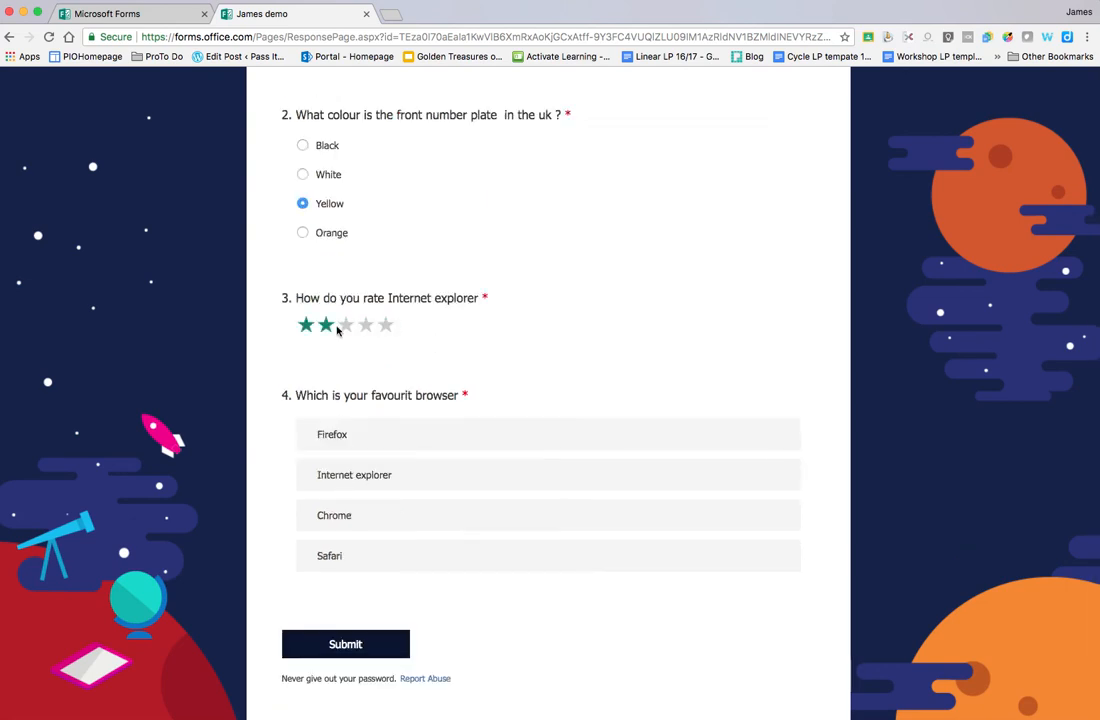
{"action": "left_click", "coordinate": [306, 326]}
{"action": "scroll", "coordinate": [470, 350], "scroll_direction": "down", "scroll_amount": 2}
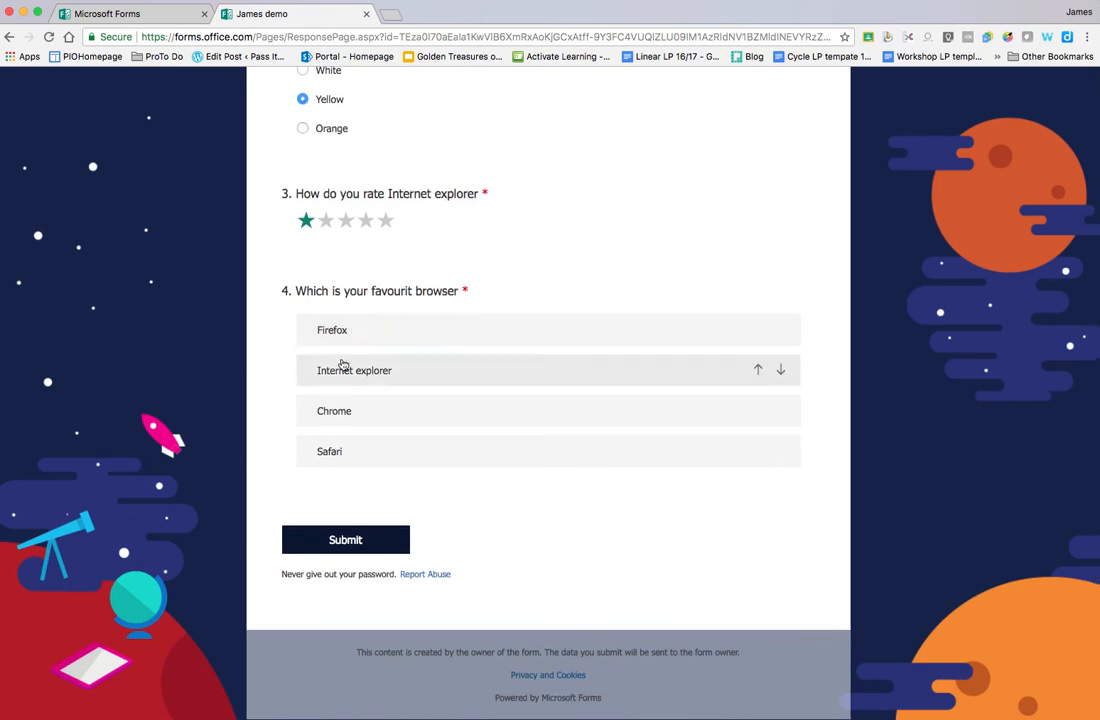
Rank Chrome first in the favourite browser question and submit the quiz
{"action": "left_click", "coordinate": [344, 408]}
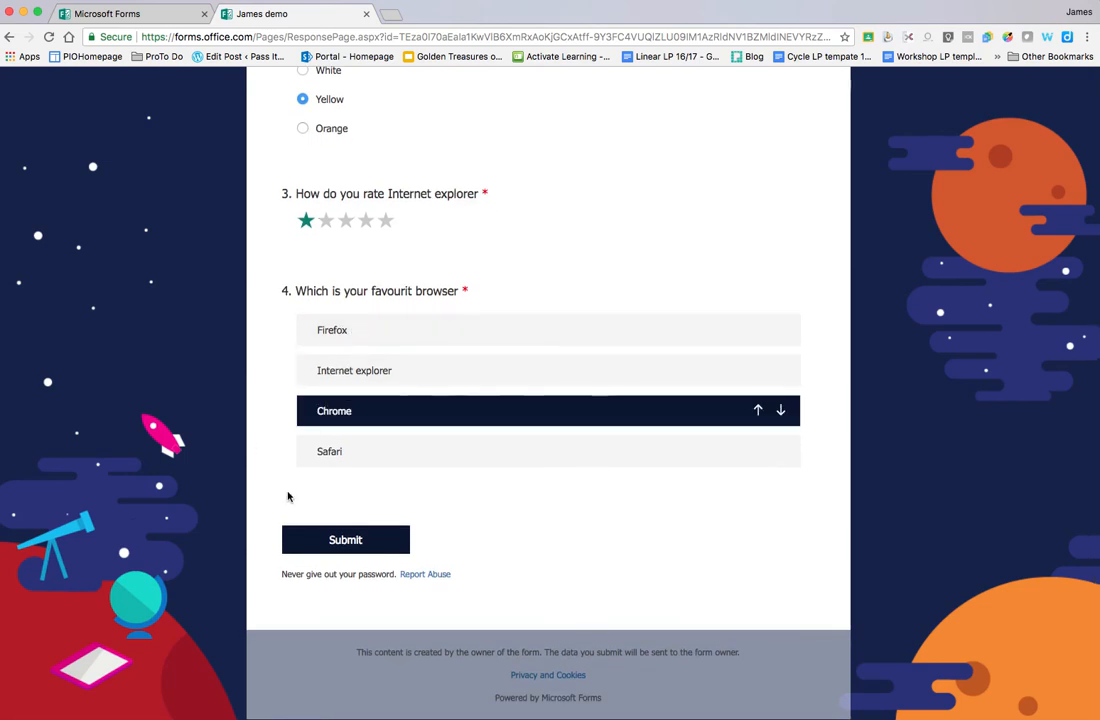
{"action": "left_click", "coordinate": [356, 540]}
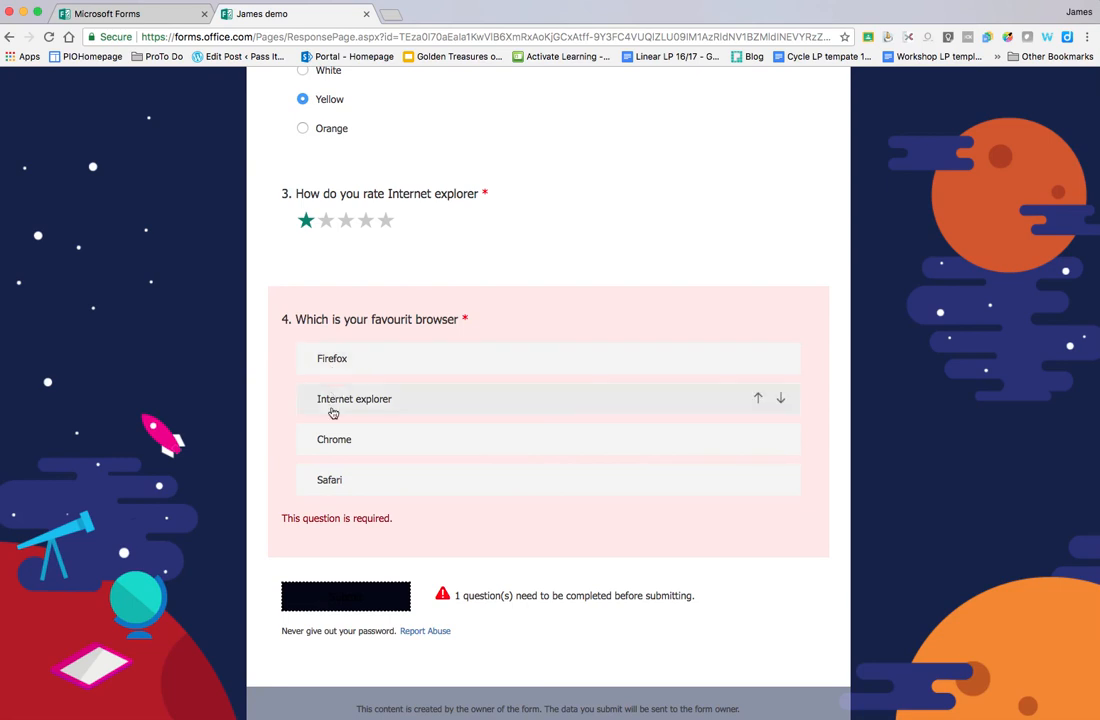
{"action": "left_click_drag", "start_coordinate": [341, 448], "coordinate": [338, 352]}
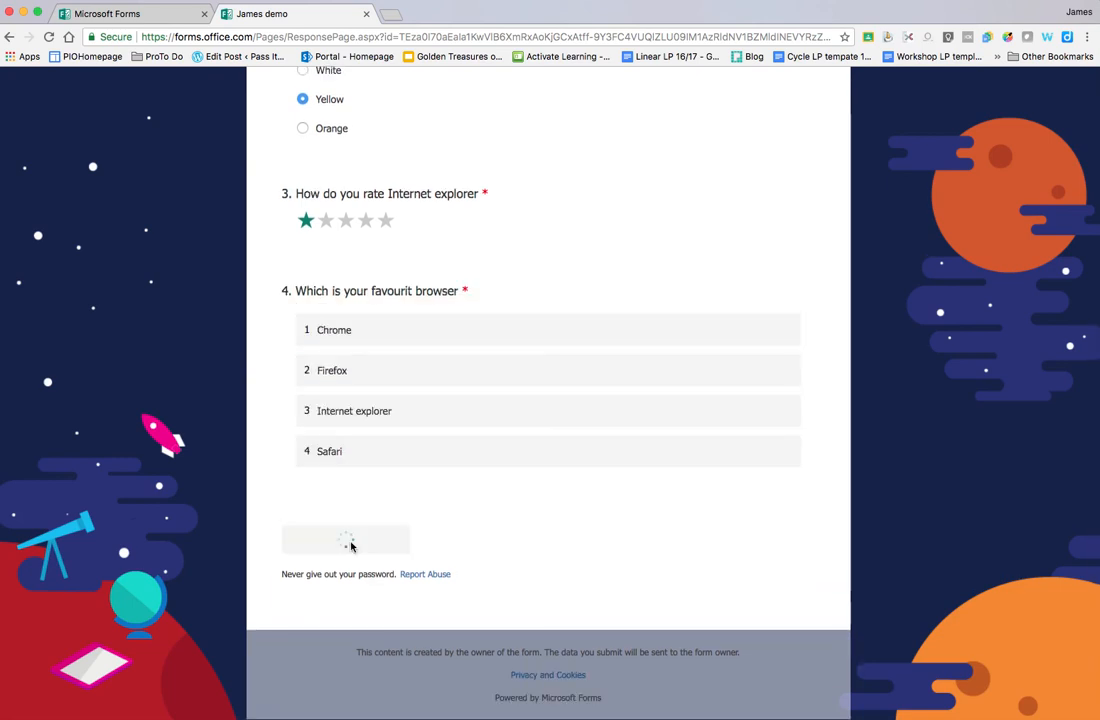
Review the submitted quiz's score, the marking of each answer and the correct answers shown to the respondent
{"action": "scroll", "coordinate": [409, 546], "scroll_direction": "down", "scroll_amount": 1}
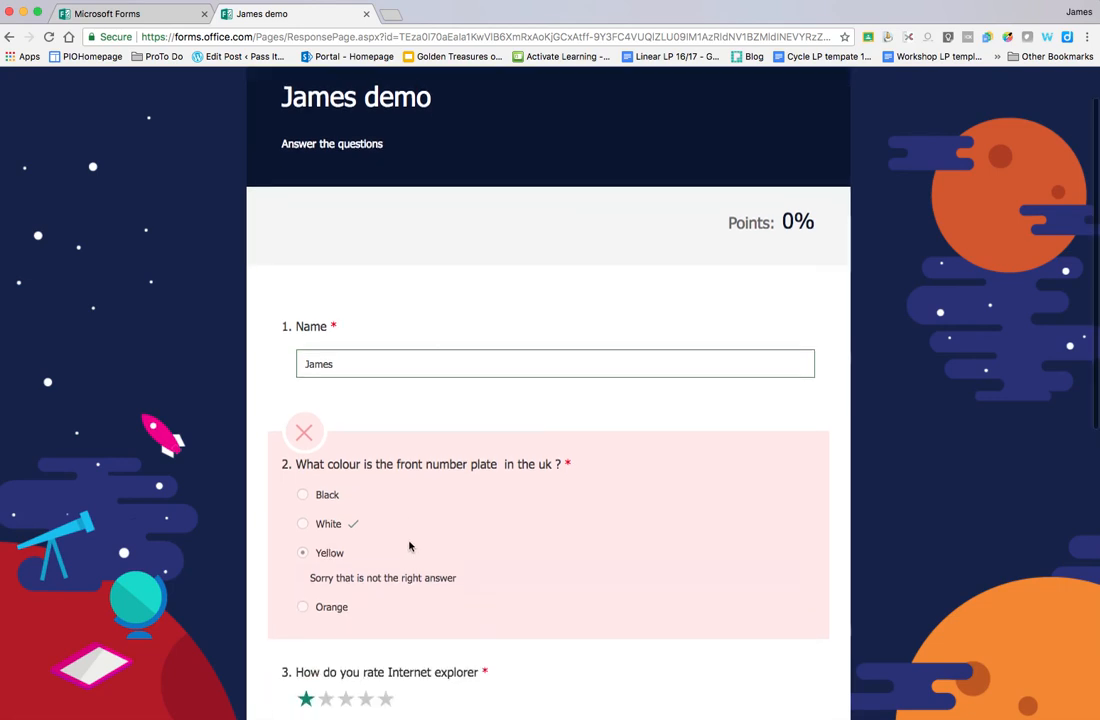
{"action": "scroll", "coordinate": [409, 546], "scroll_direction": "down", "scroll_amount": 5}
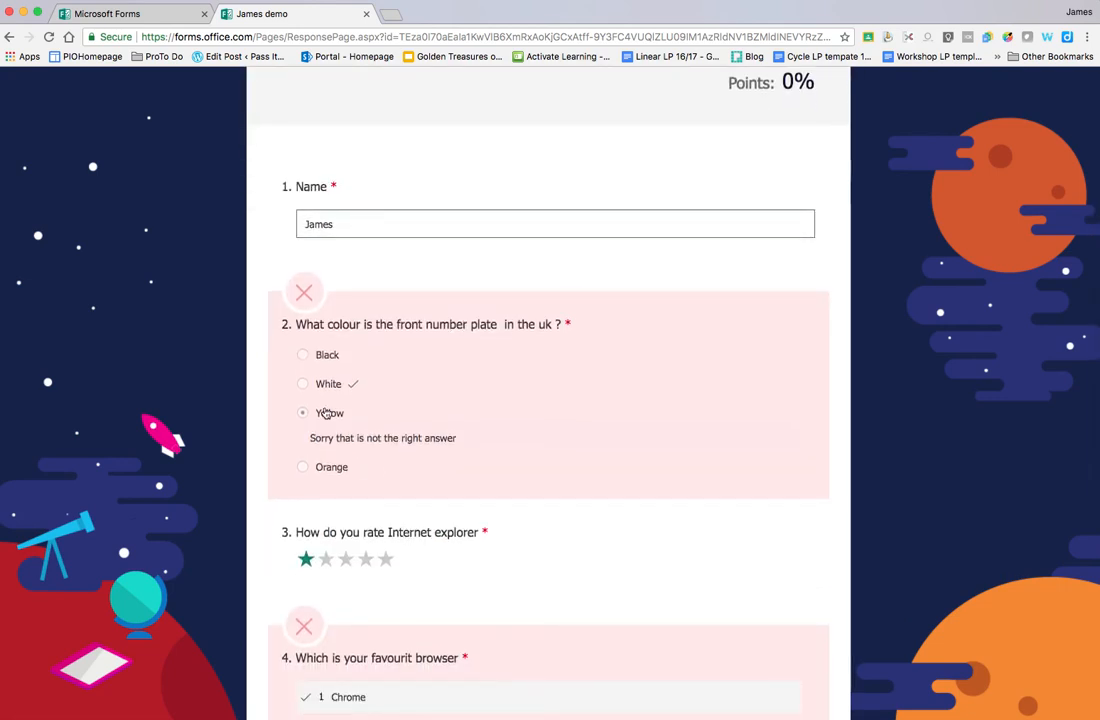
{"action": "scroll", "coordinate": [326, 394], "scroll_direction": "down", "scroll_amount": 1}
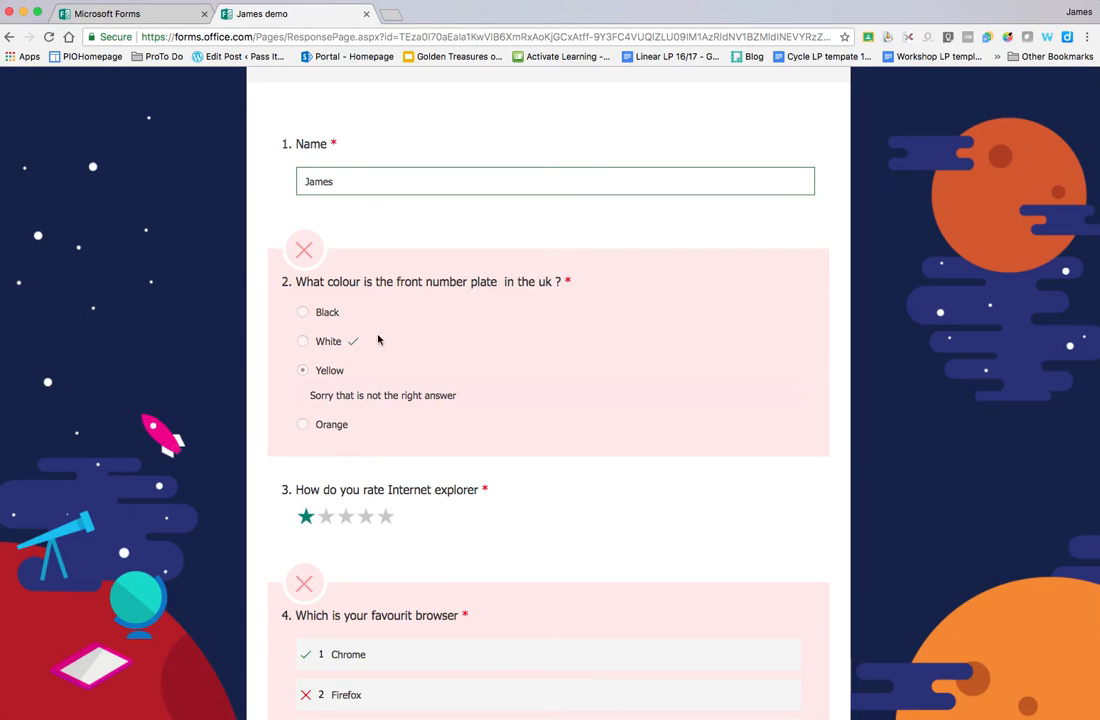
{"action": "scroll", "coordinate": [380, 340], "scroll_direction": "down", "scroll_amount": 2}
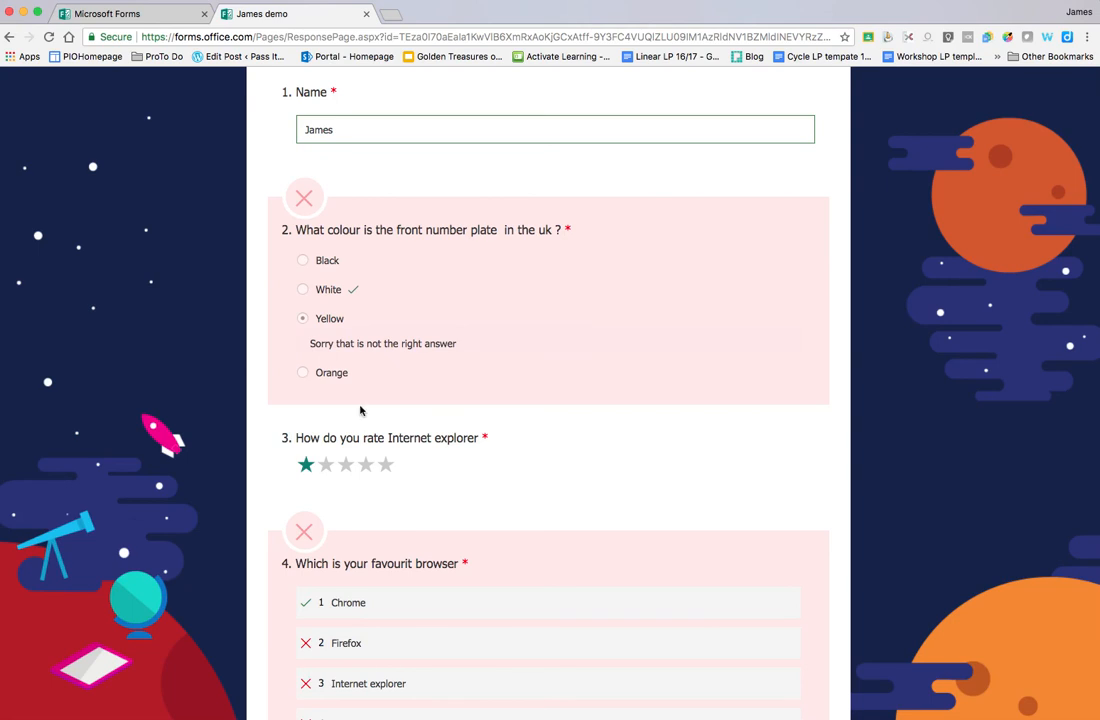
{"action": "scroll", "coordinate": [355, 414], "scroll_direction": "down", "scroll_amount": 2}
{"action": "scroll", "coordinate": [385, 453], "scroll_direction": "down", "scroll_amount": 2}
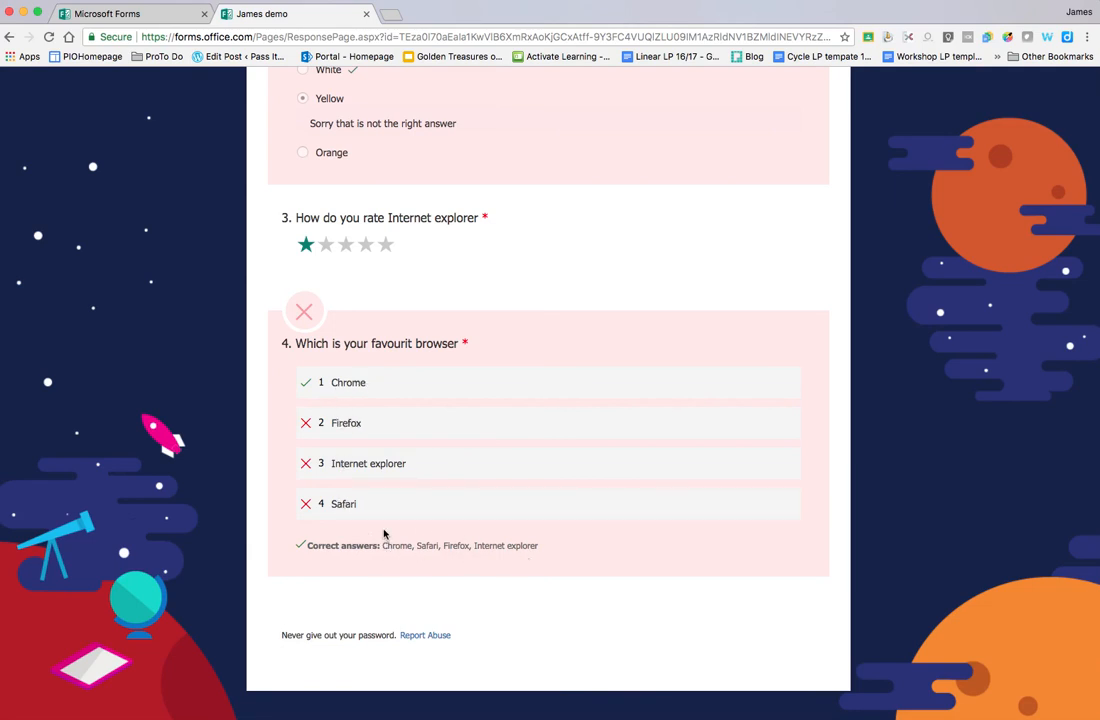
{"action": "scroll", "coordinate": [385, 530], "scroll_direction": "down", "scroll_amount": 2}
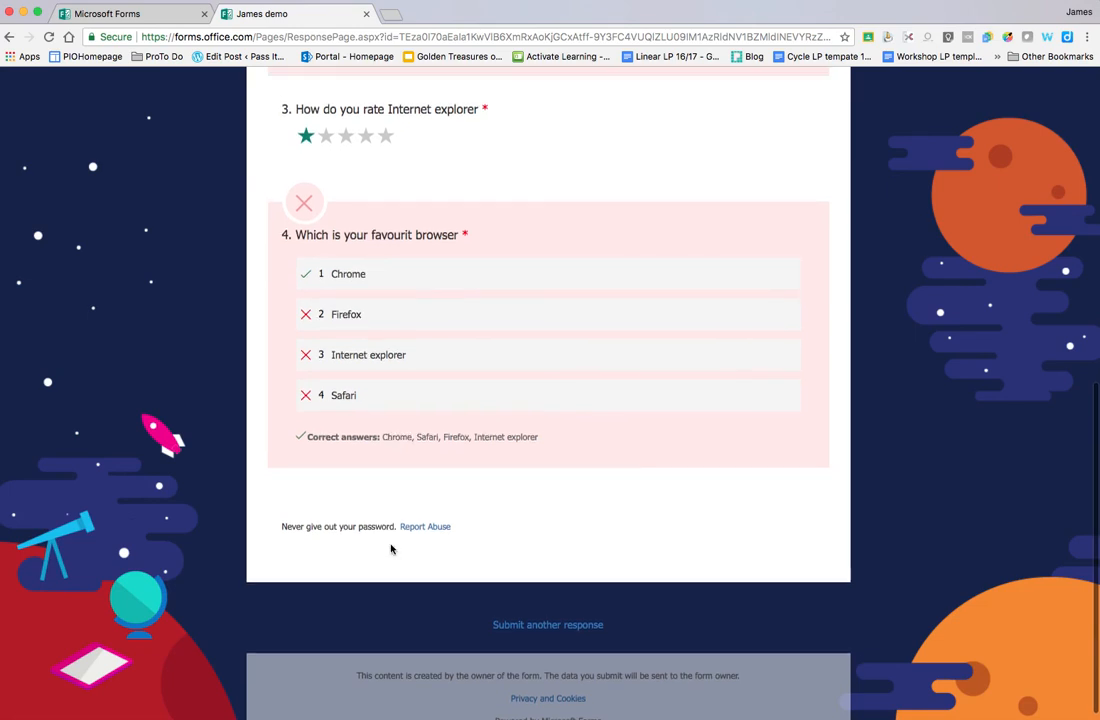
{"action": "scroll", "coordinate": [391, 549], "scroll_direction": "up", "scroll_amount": 3}
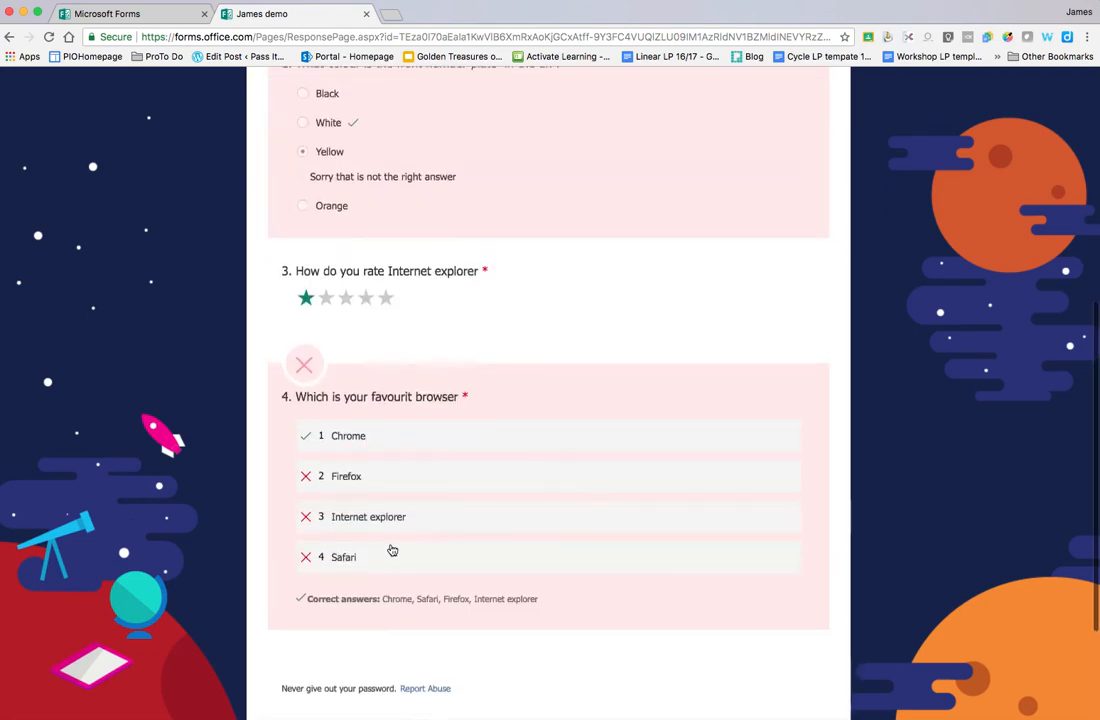
{"action": "scroll", "coordinate": [390, 545], "scroll_direction": "up", "scroll_amount": 5}
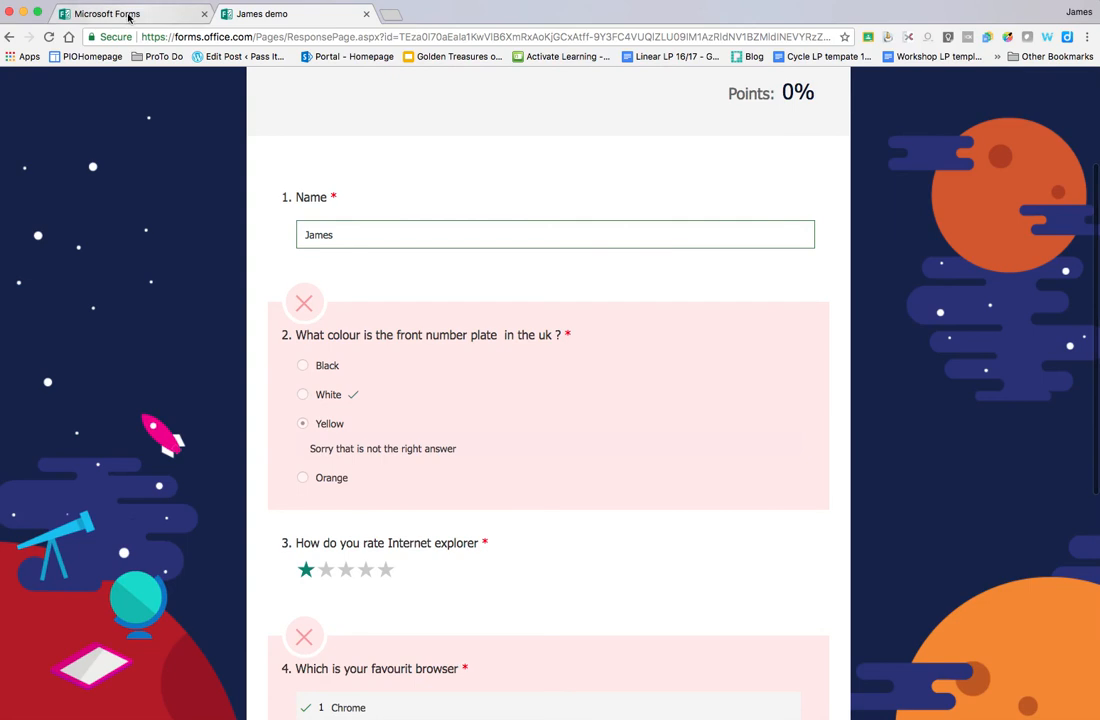
Return to the quiz editor and examine the response summary with its charts for each question
{"action": "left_click", "coordinate": [112, 14]}
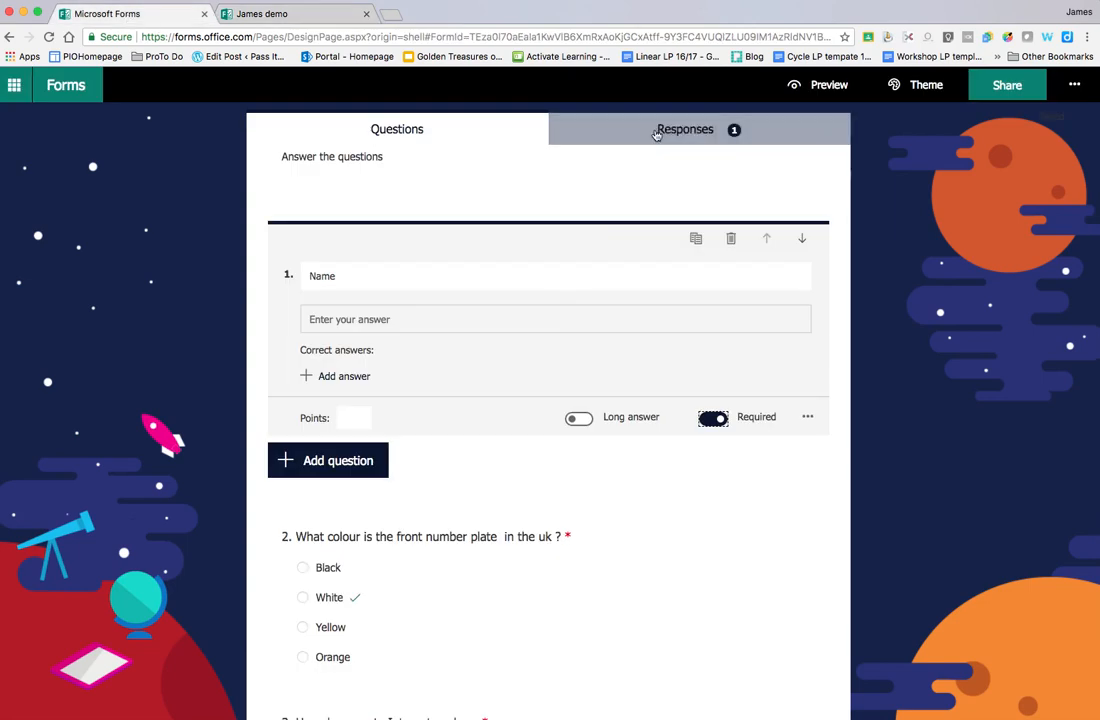
{"action": "left_click", "coordinate": [656, 134]}
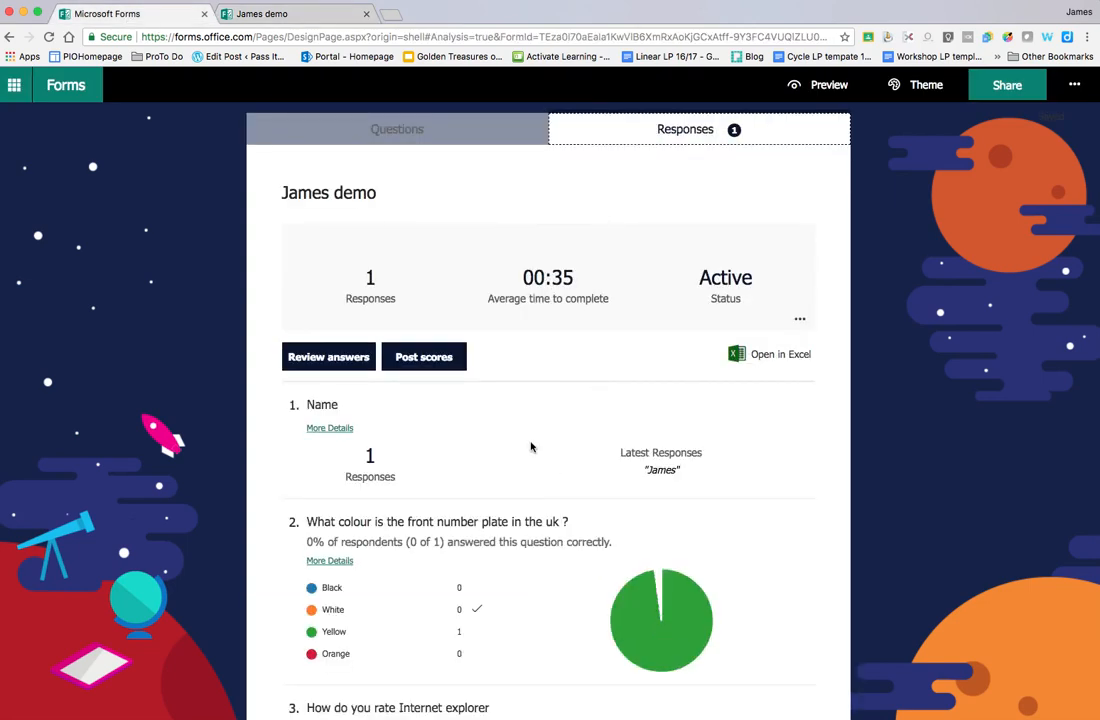
{"action": "scroll", "coordinate": [531, 442], "scroll_direction": "down", "scroll_amount": 5}
{"action": "scroll", "coordinate": [531, 442], "scroll_direction": "down", "scroll_amount": 2}
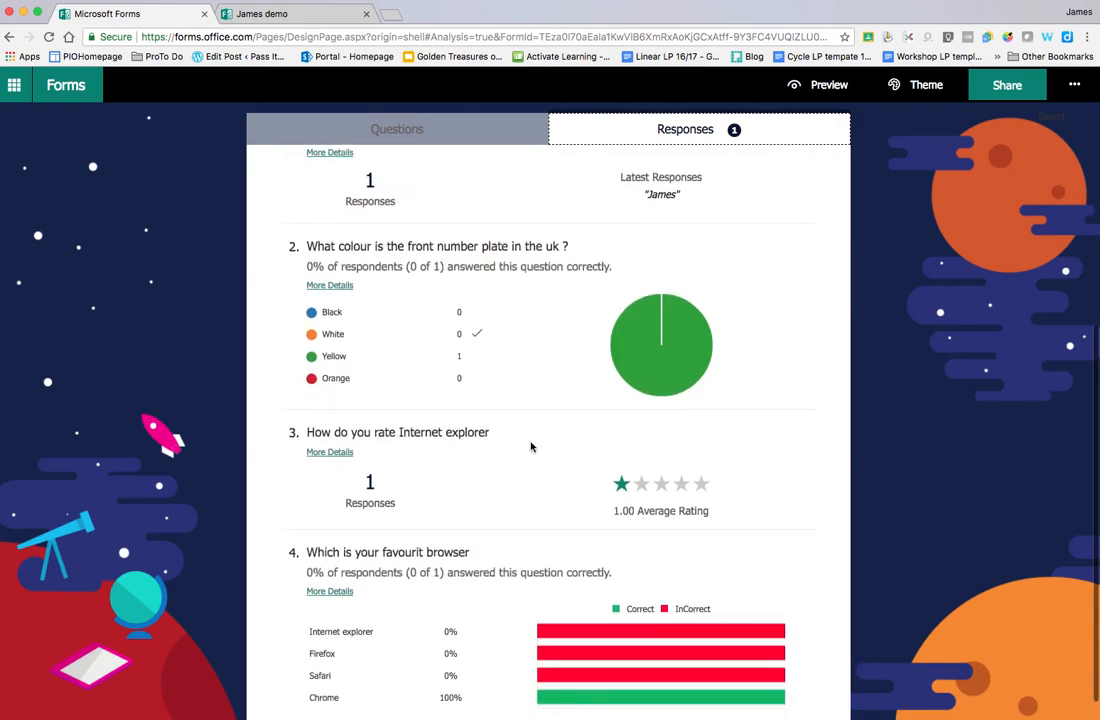
{"action": "scroll", "coordinate": [531, 447], "scroll_direction": "up", "scroll_amount": 4}
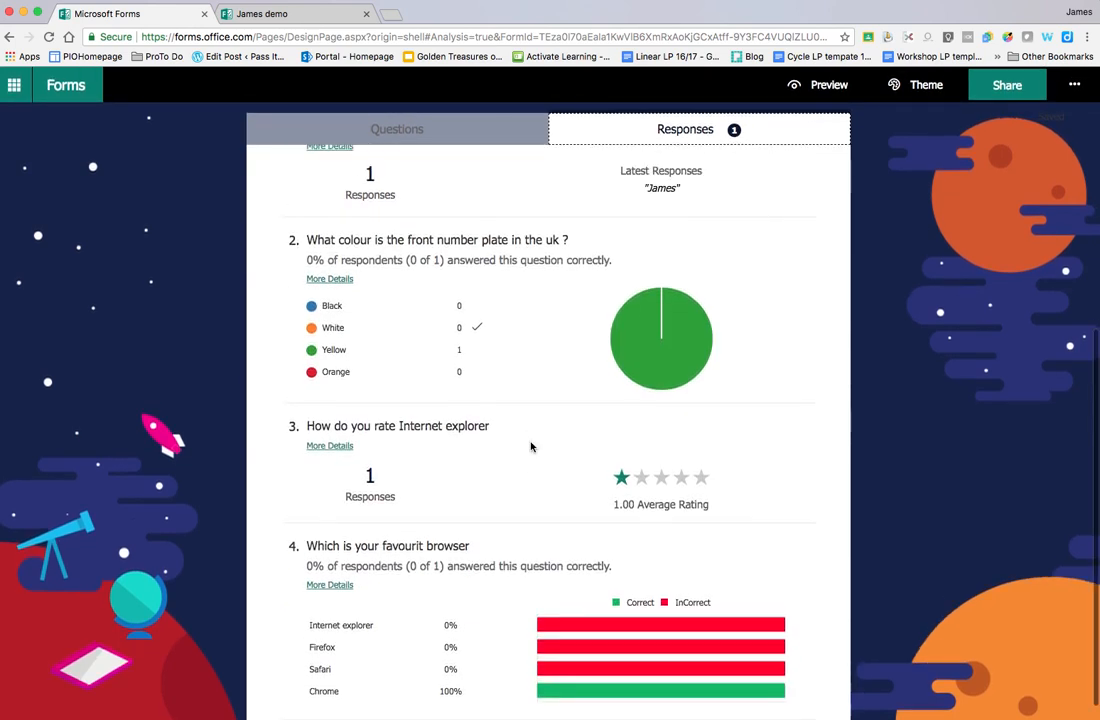
{"action": "scroll", "coordinate": [531, 447], "scroll_direction": "up", "scroll_amount": 1}
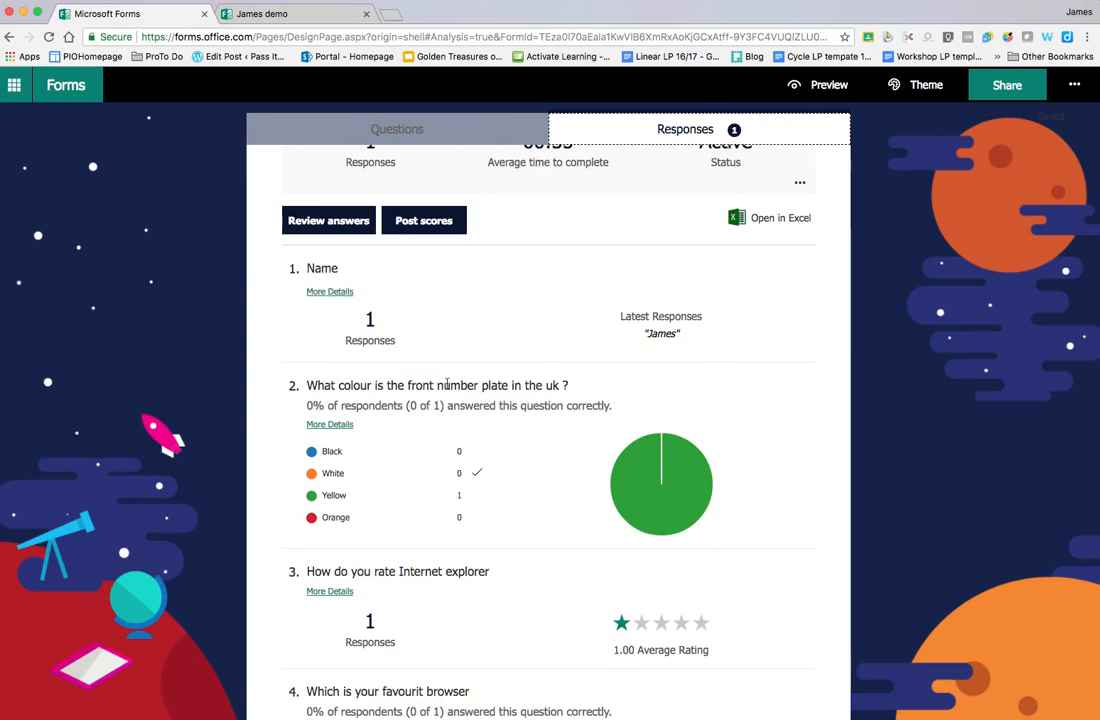
{"action": "scroll", "coordinate": [444, 452], "scroll_direction": "down", "scroll_amount": 4}
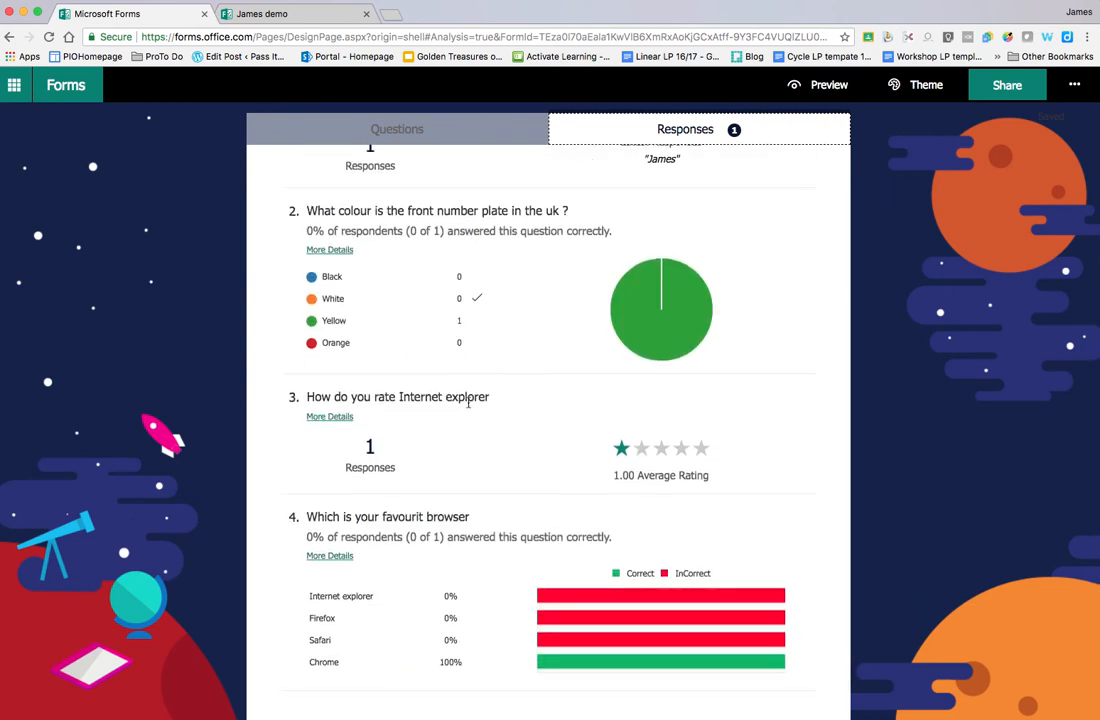
Export the quiz responses to Excel
{"action": "scroll", "coordinate": [468, 402], "scroll_direction": "up", "scroll_amount": 3}
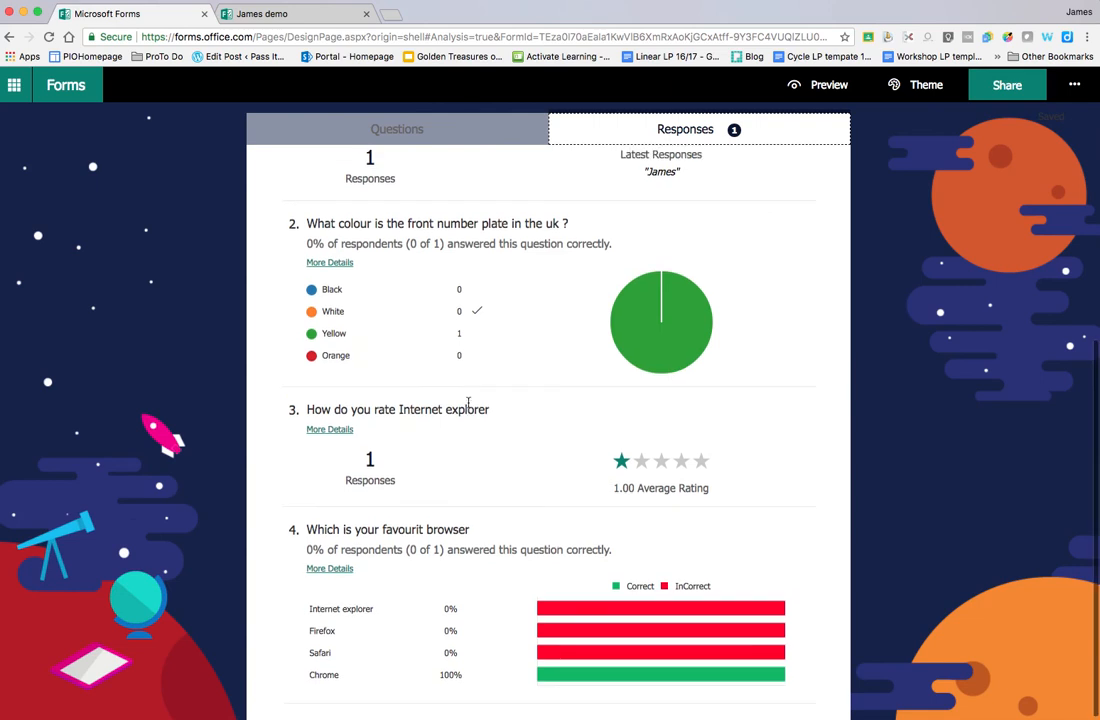
{"action": "scroll", "coordinate": [468, 407], "scroll_direction": "up", "scroll_amount": 2}
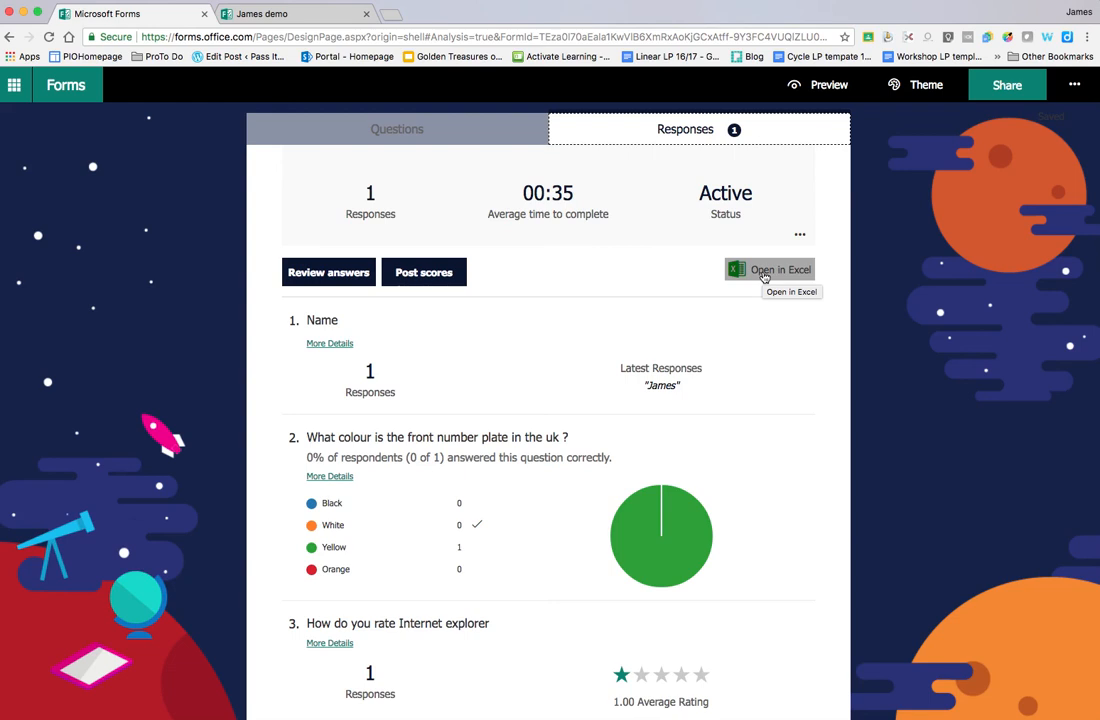
{"action": "left_click", "coordinate": [764, 277]}
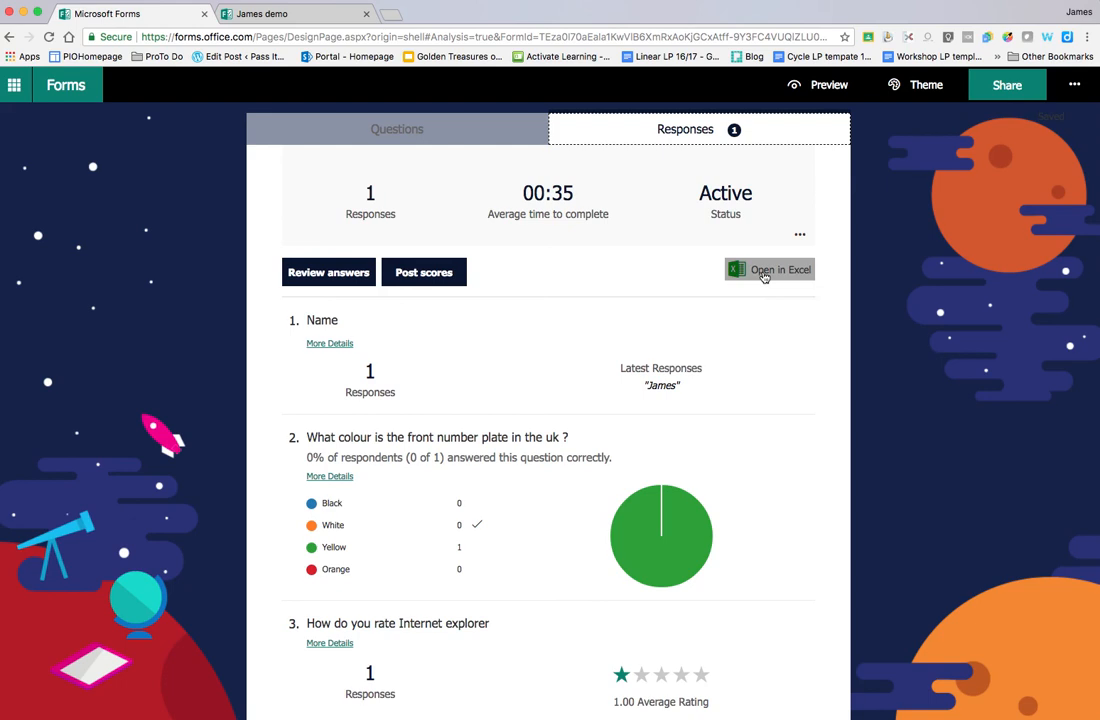